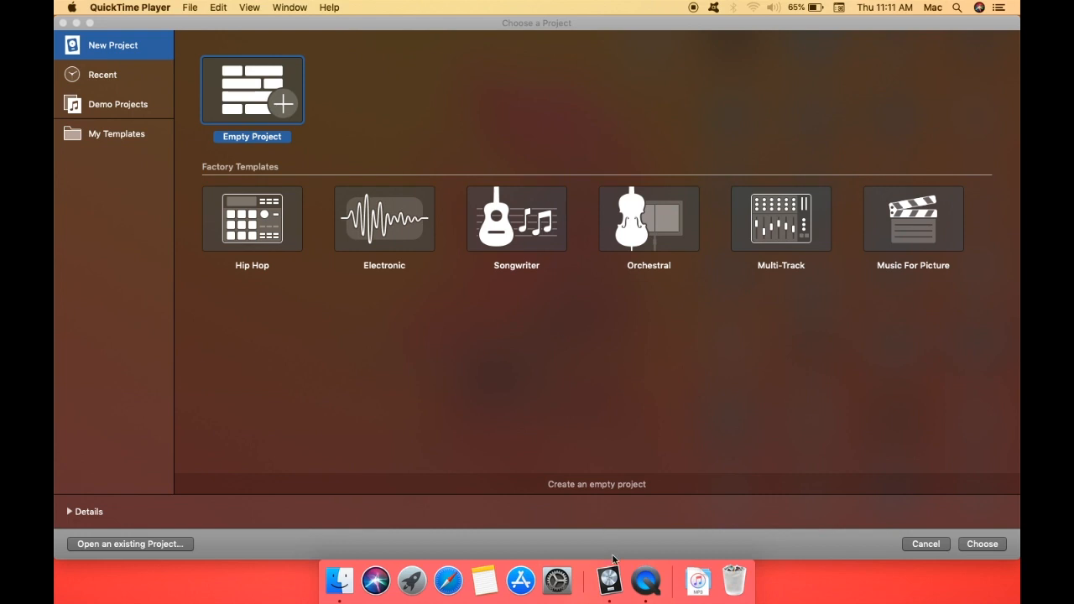
Switch to Logic Pro X, look over the Hip Hop and Electronic templates, and create a new project from the Orchestral template
left_click(606, 579)
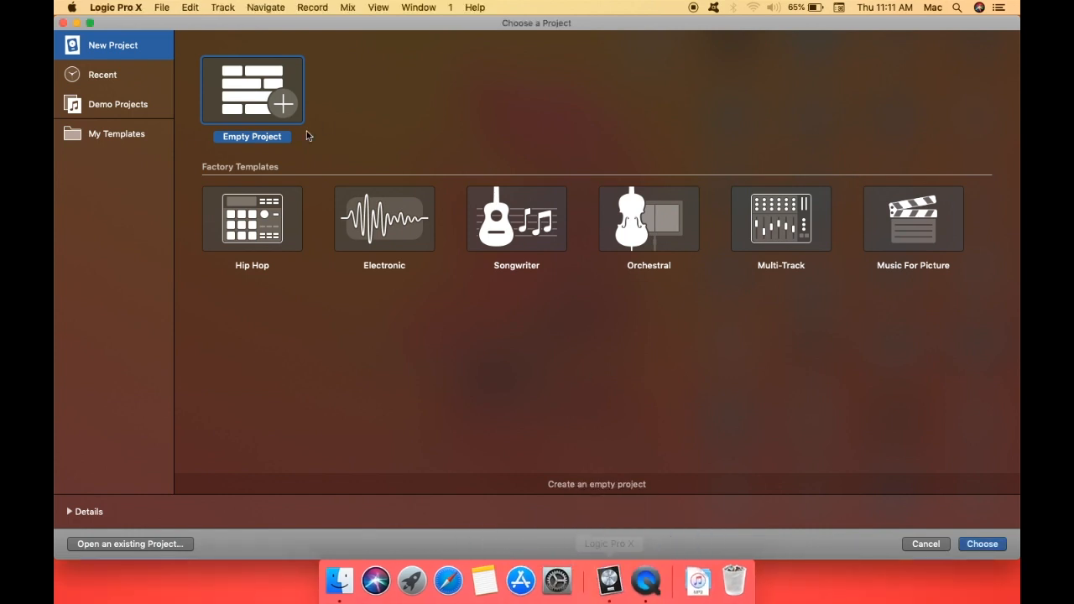
left_click(162, 7)
mouse_move(193, 61)
left_click(377, 27)
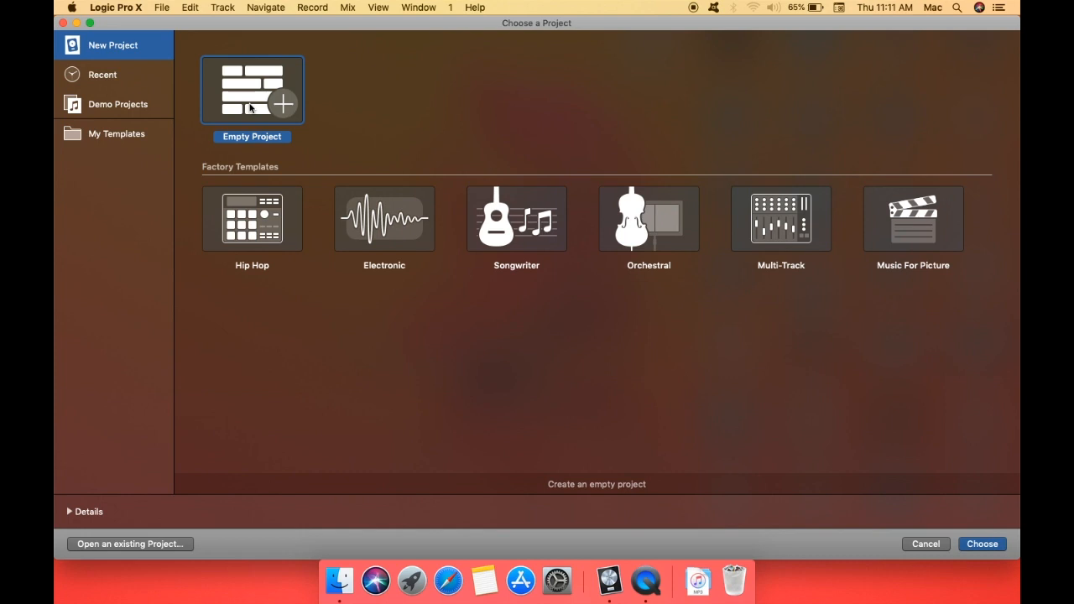
left_click(255, 236)
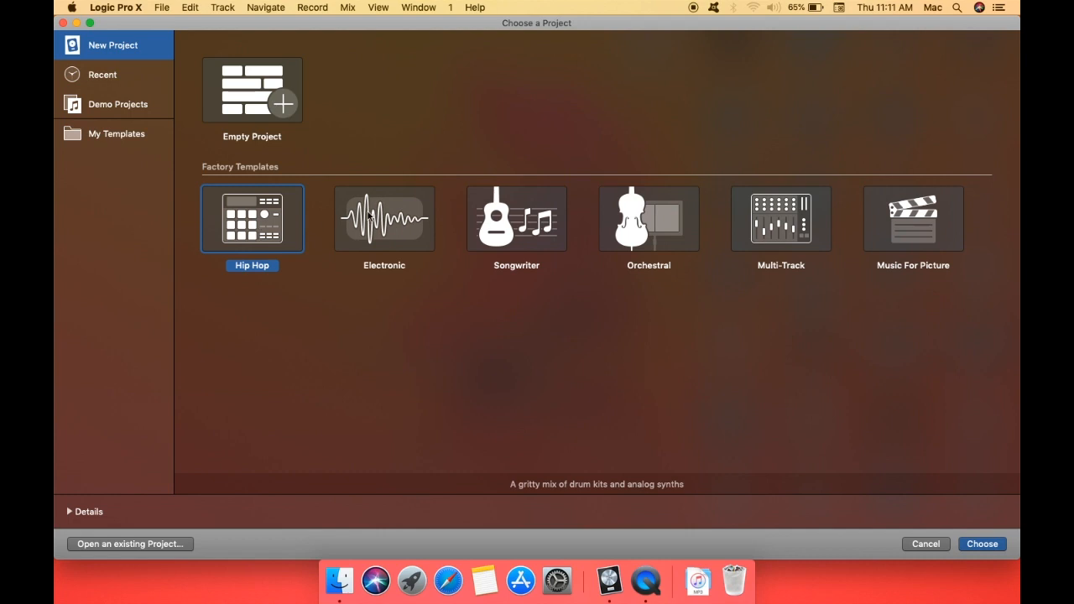
left_click(399, 228)
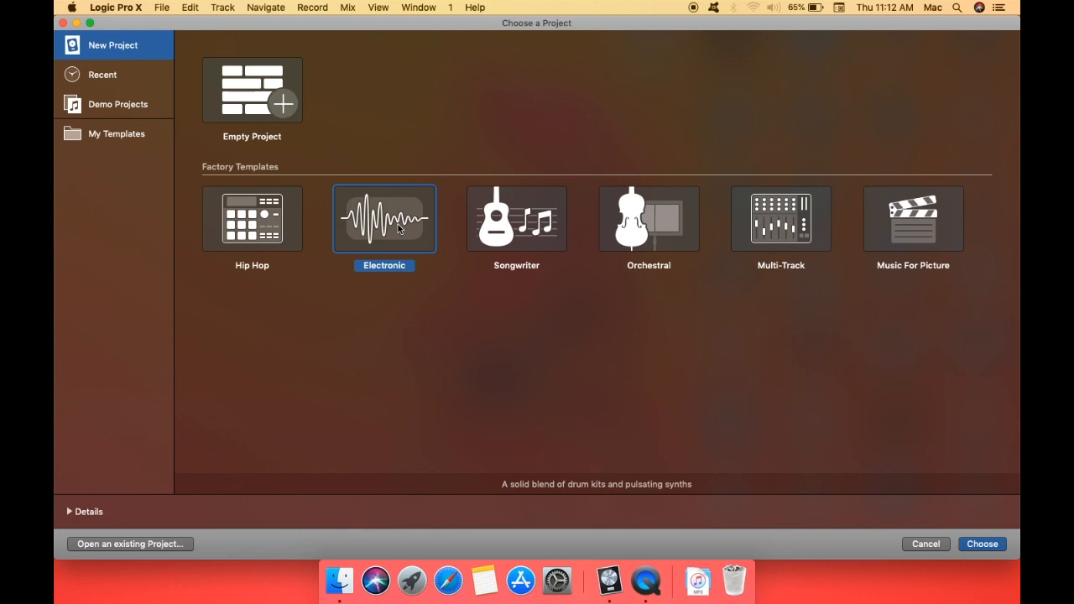
left_click(660, 228)
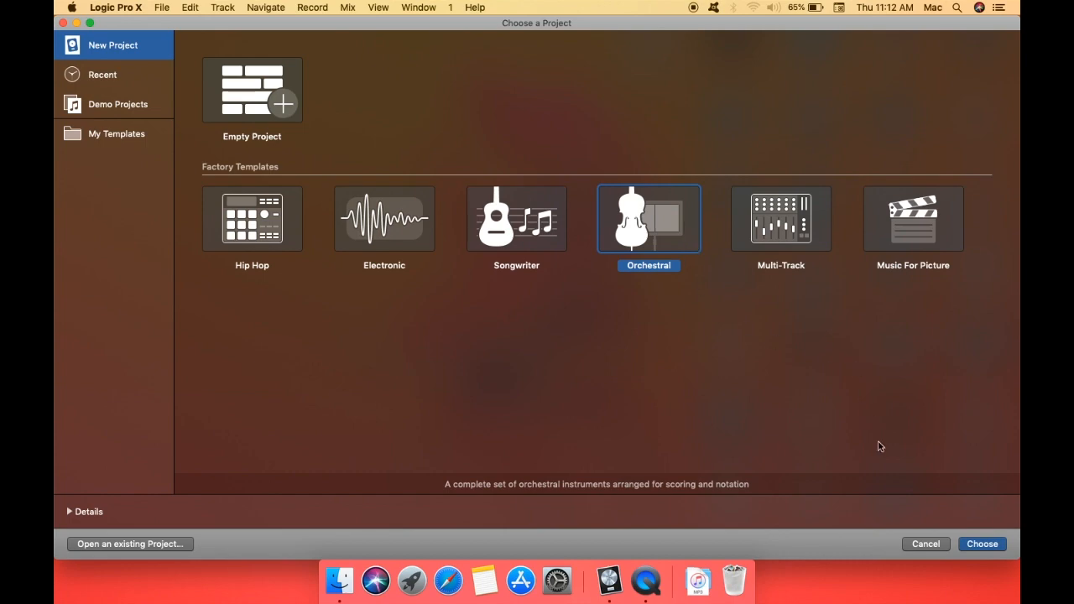
left_click(983, 544)
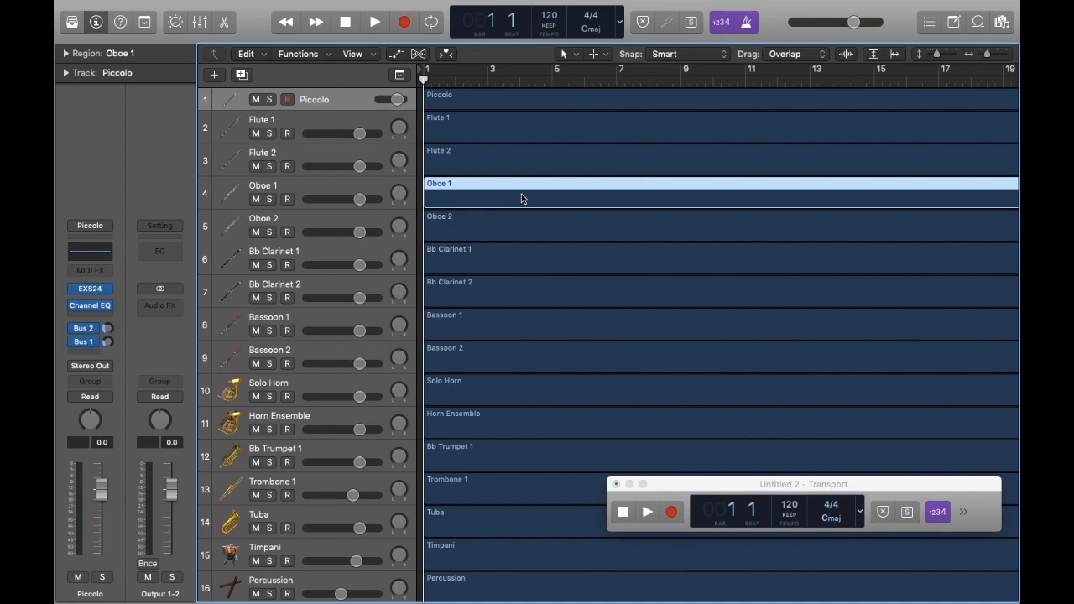
Examine the orchestral template's track list from Piccolo down to Output 1-2
scroll(521, 195, "down", 5)
scroll(521, 199, "up", 5)
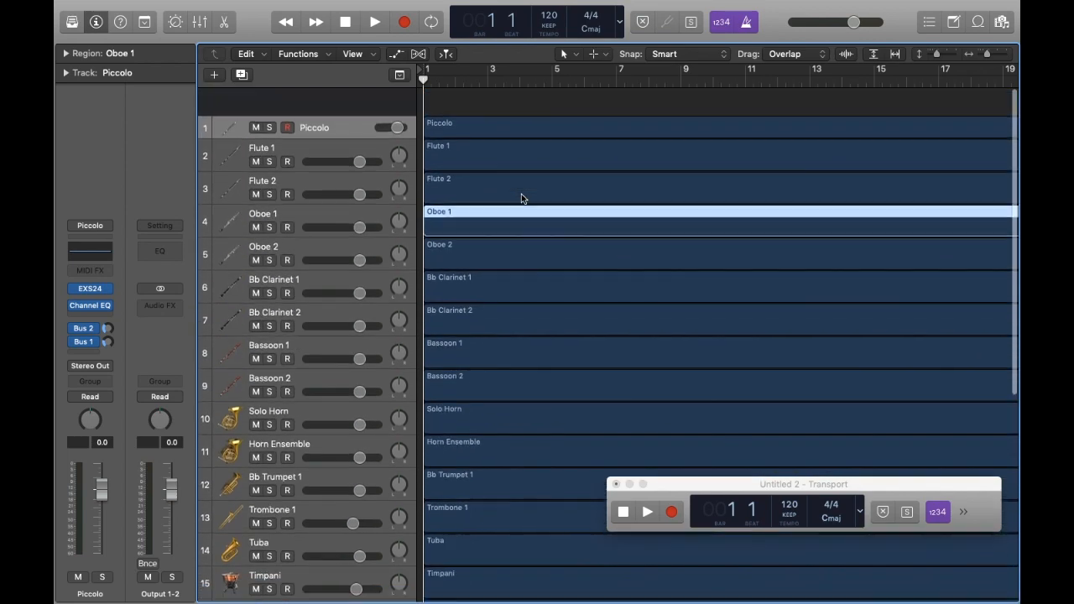
left_click(484, 136)
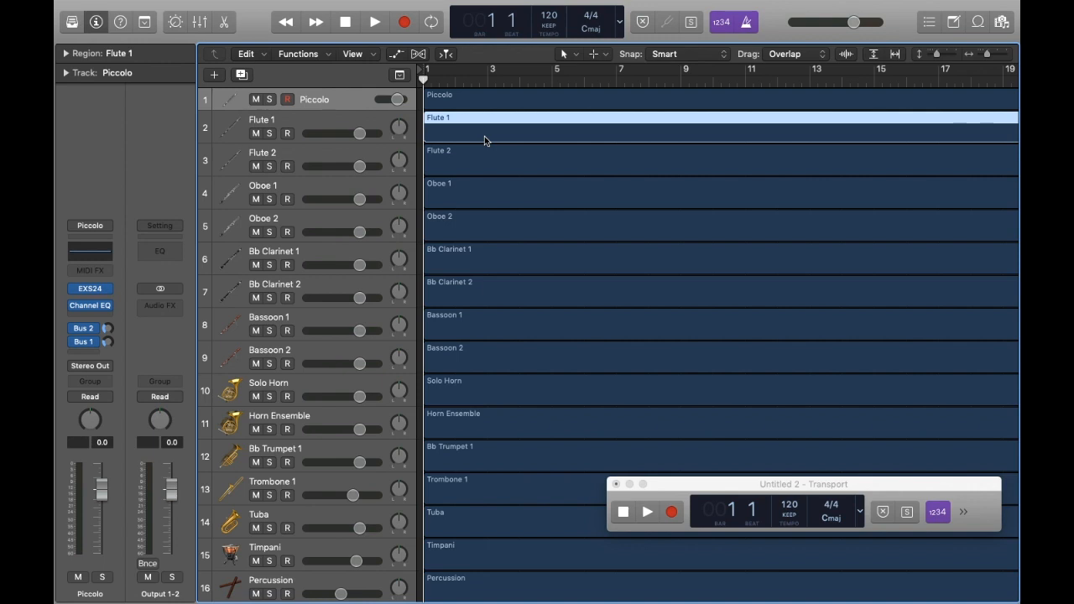
scroll(485, 136, "down", 3)
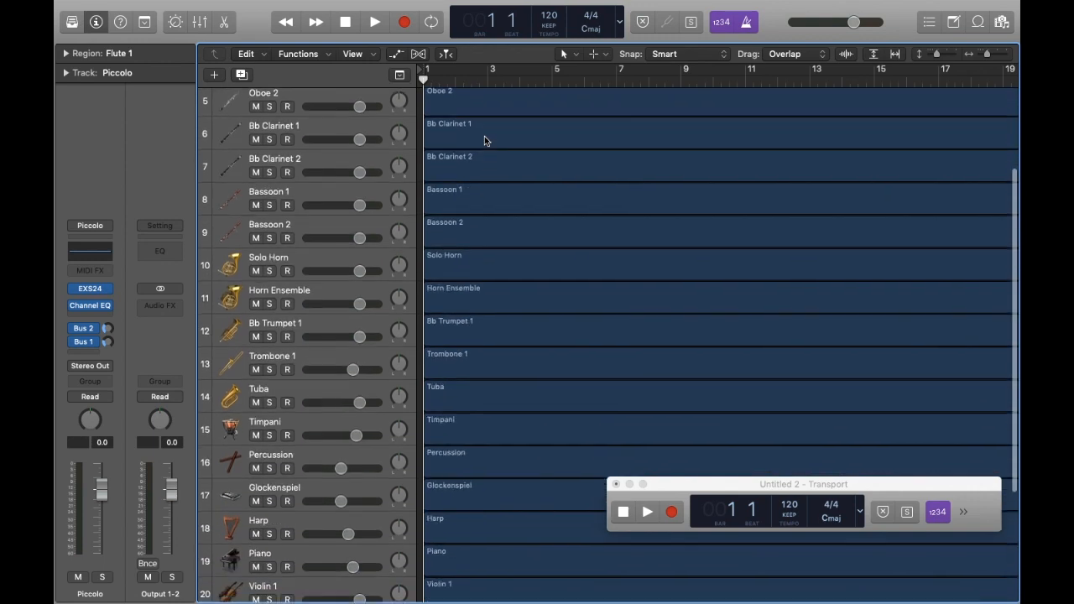
scroll(484, 136, "down", 3)
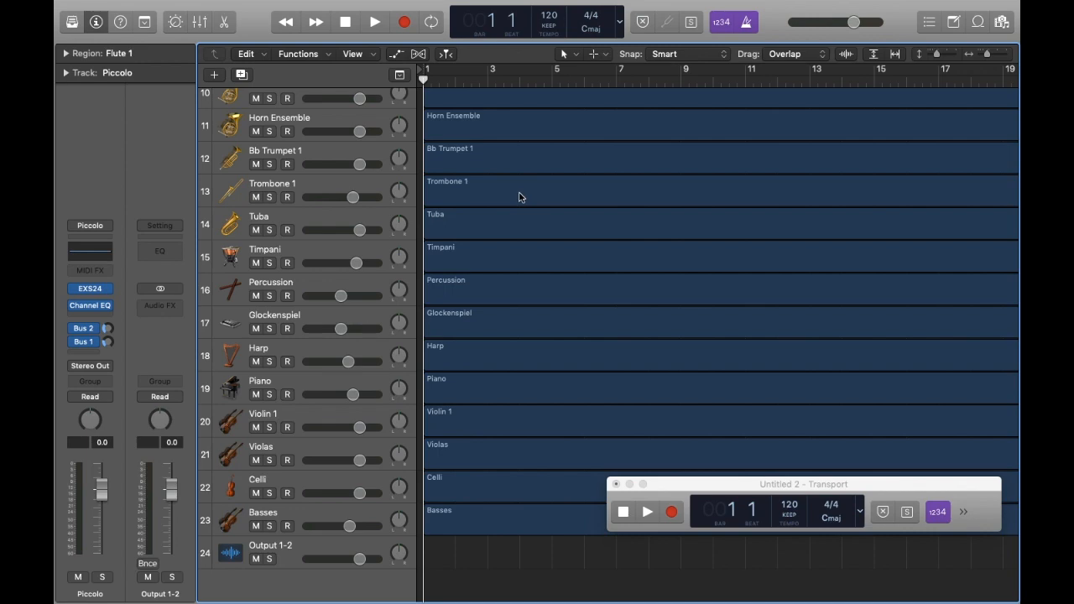
scroll(519, 197, "up", 8)
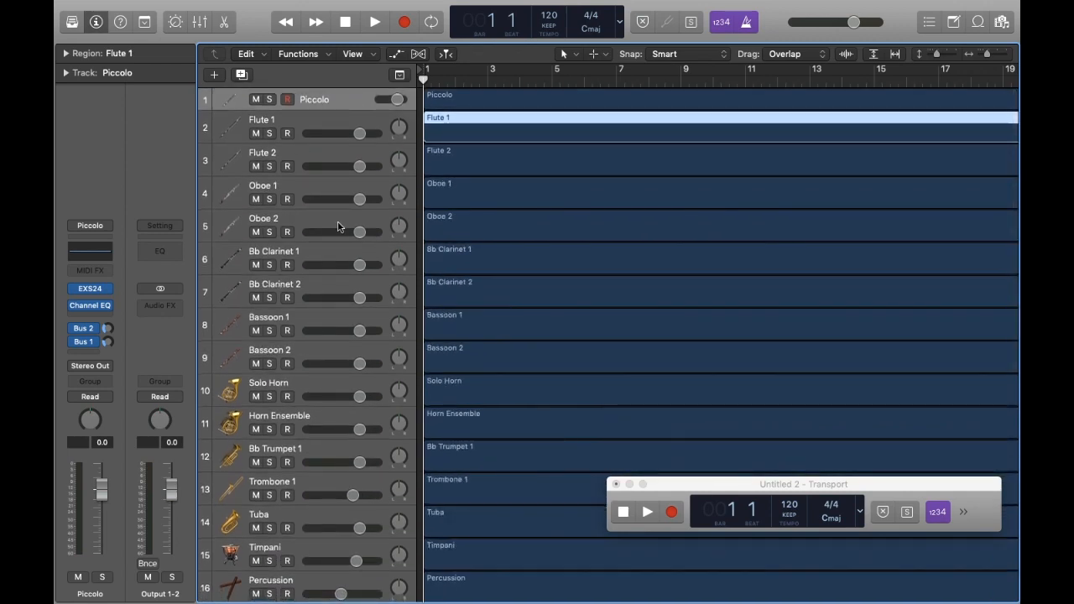
scroll(338, 226, "down", 2)
scroll(338, 227, "down", 2)
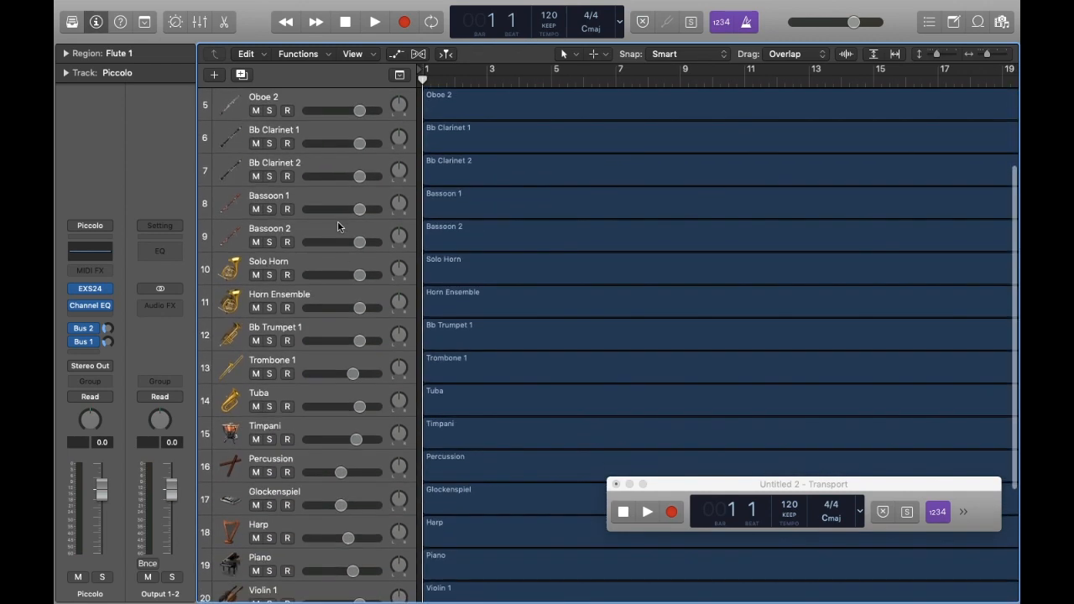
scroll(338, 227, "down", 2)
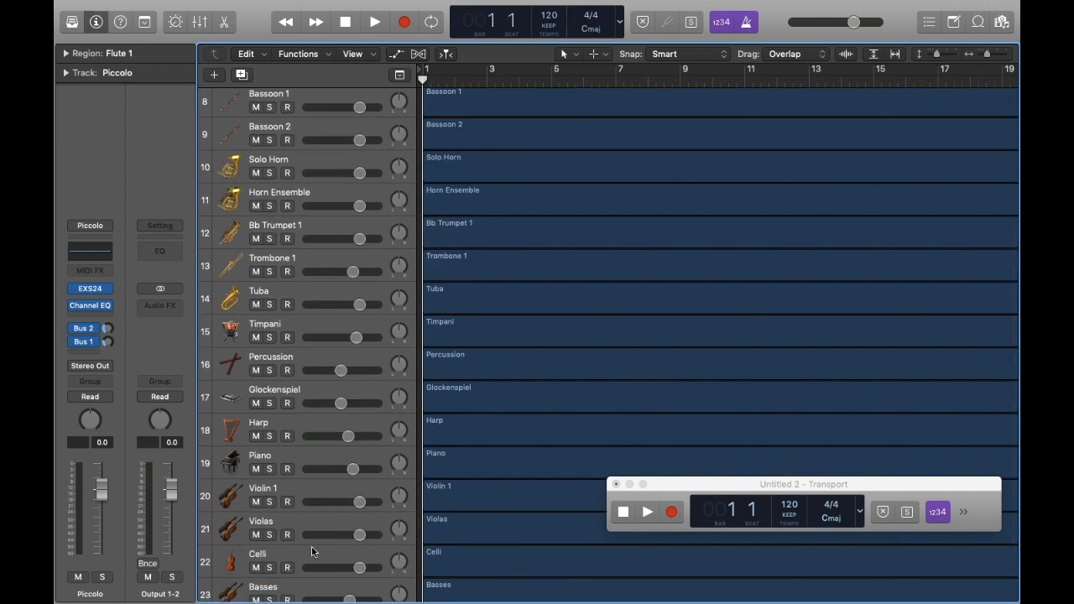
scroll(311, 551, "down", 2)
scroll(430, 460, "down", 1)
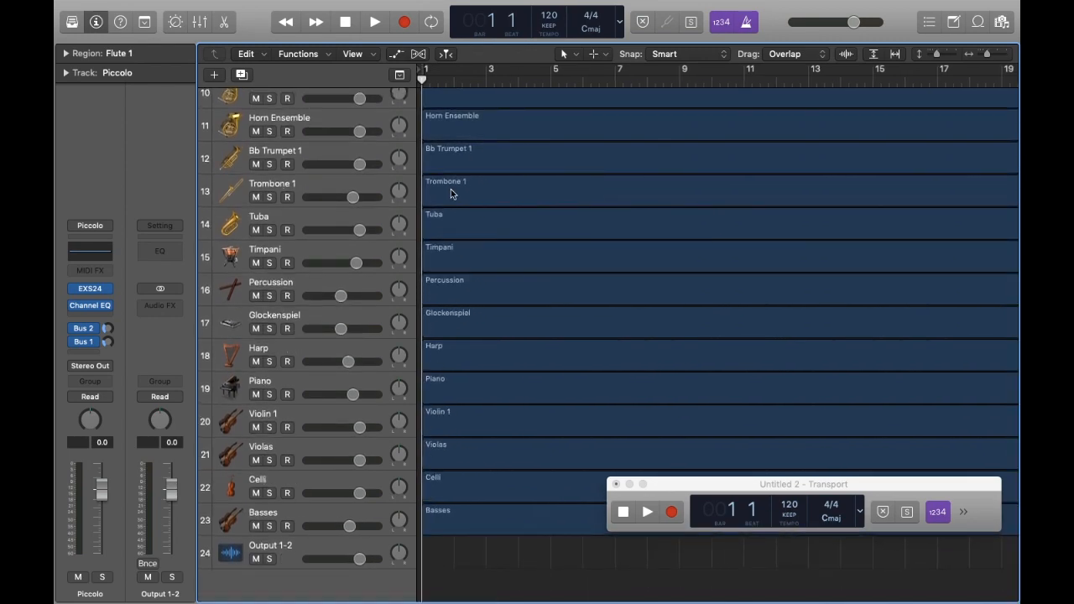
scroll(453, 573, "up", 5)
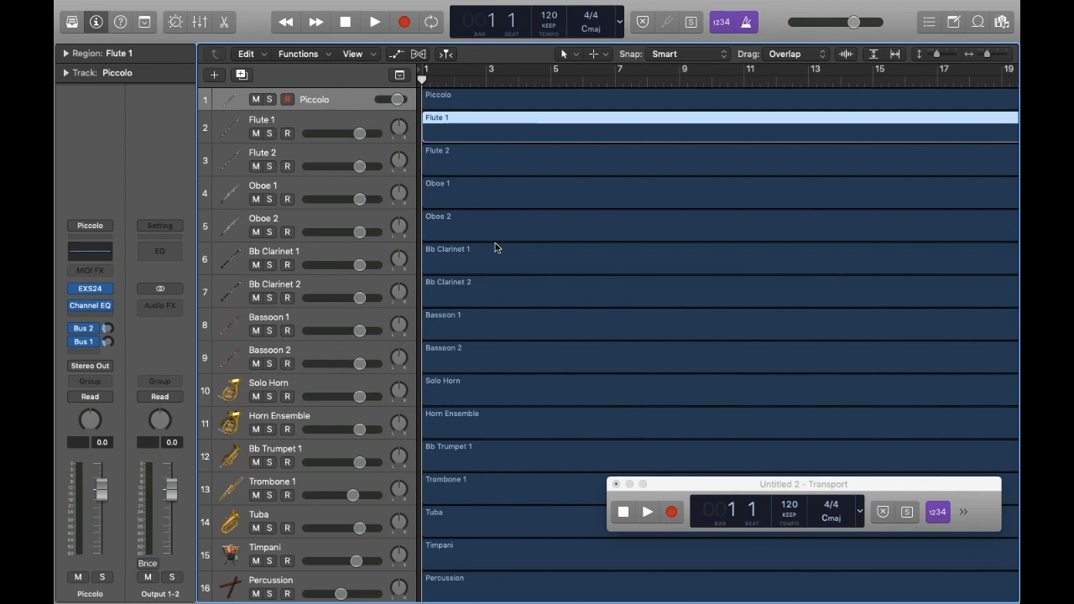
Review the full length of the orchestral regions across all tracks, from woodwinds to strings
scroll(495, 248, "right", 5)
scroll(495, 248, "down", 5)
scroll(495, 248, "down", 5)
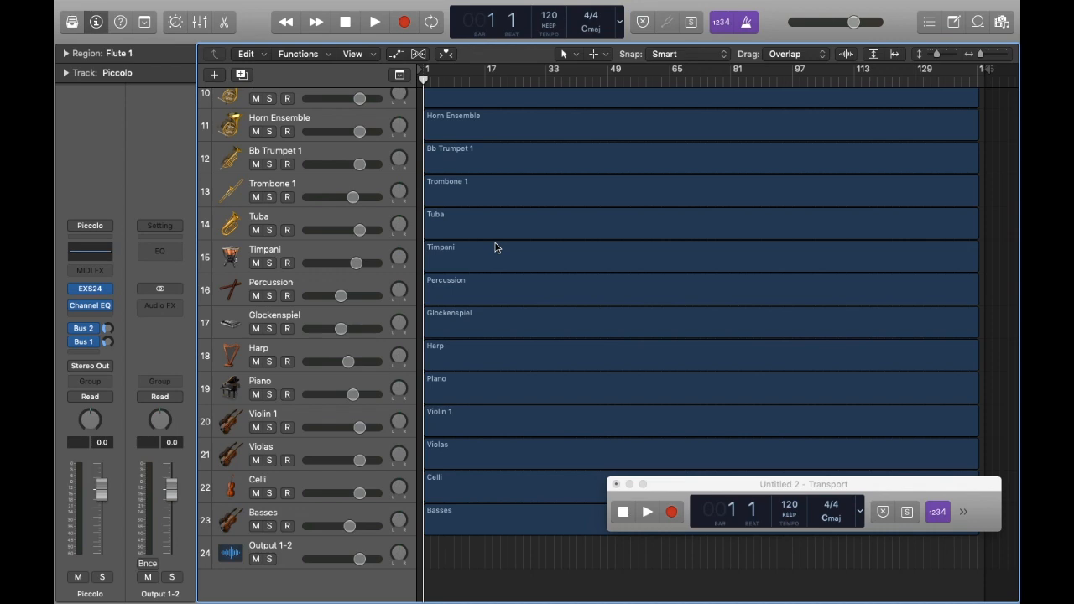
scroll(495, 243, "up", 4)
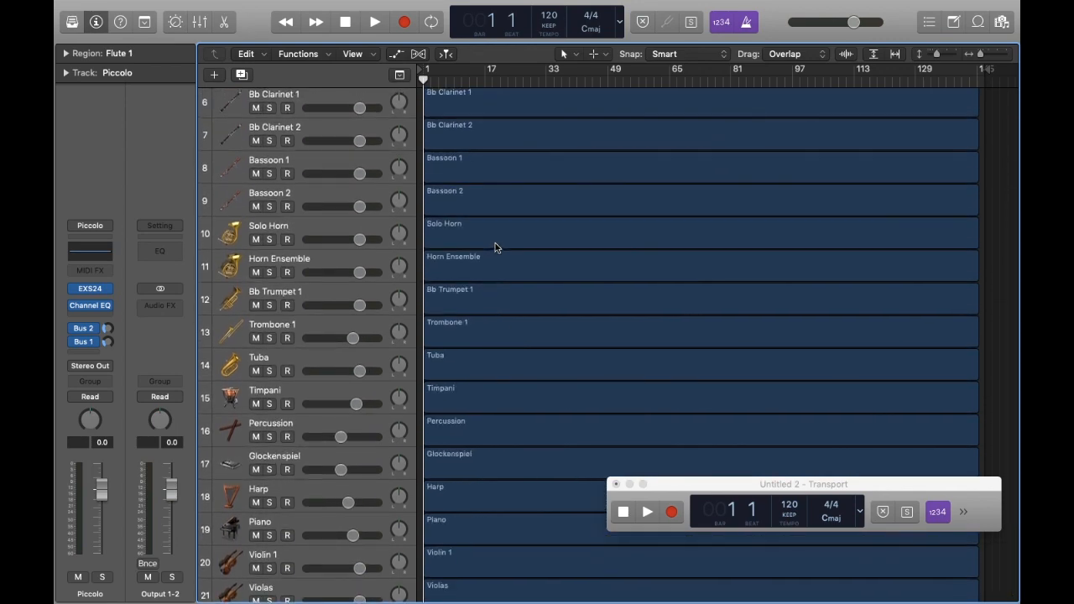
scroll(495, 243, "up", 5)
scroll(495, 243, "down", 3)
scroll(495, 242, "down", 8)
scroll(221, 116, "up", 10)
Close the orchestral project's Tracks window and look through the full-orchestra score behind it
left_click(87, 25)
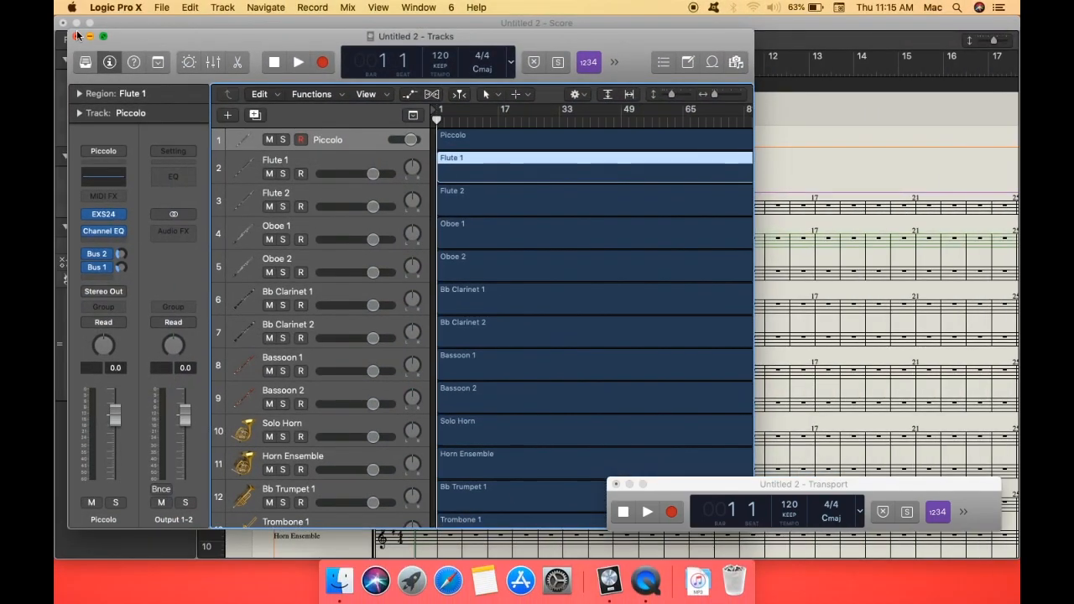
left_click(76, 36)
scroll(551, 196, "down", 4)
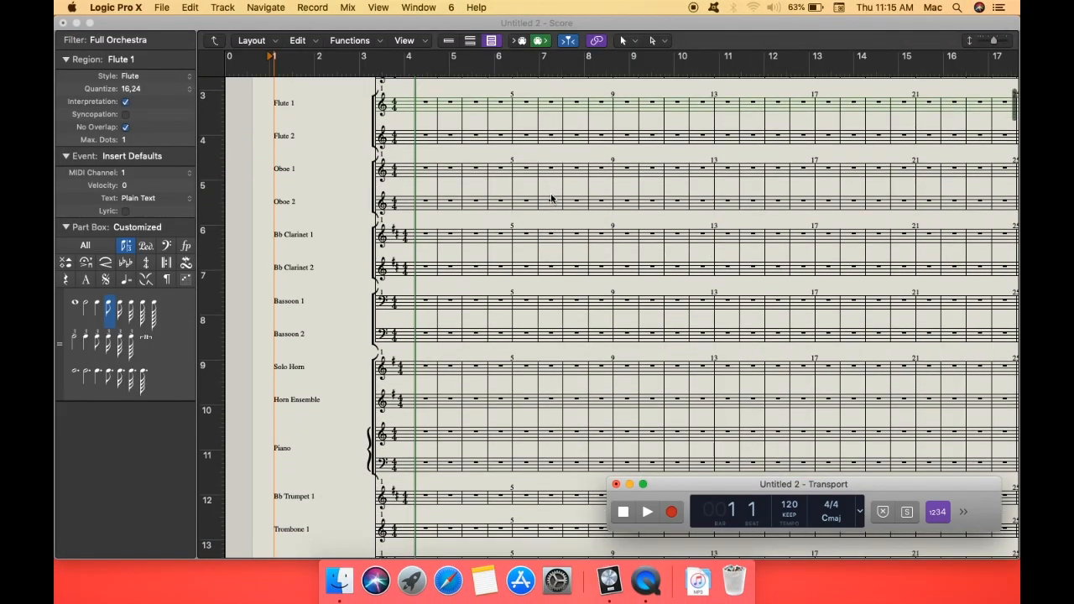
scroll(551, 199, "up", 4)
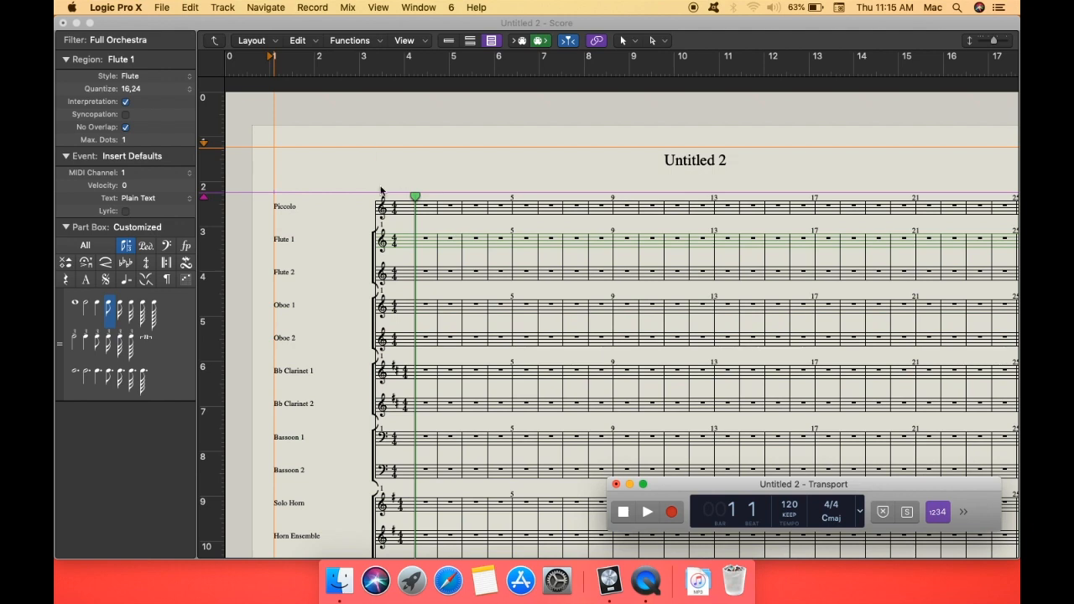
scroll(381, 191, "down", 3)
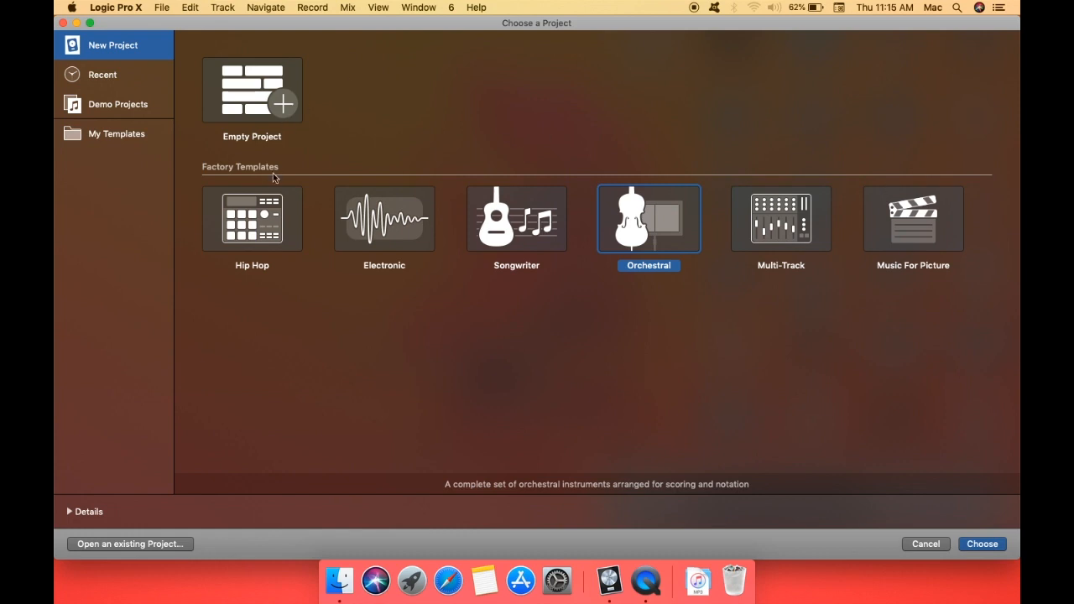
Create a project from the Hip Hop template and hide its Library, Inspector and editor areas
left_click(255, 202)
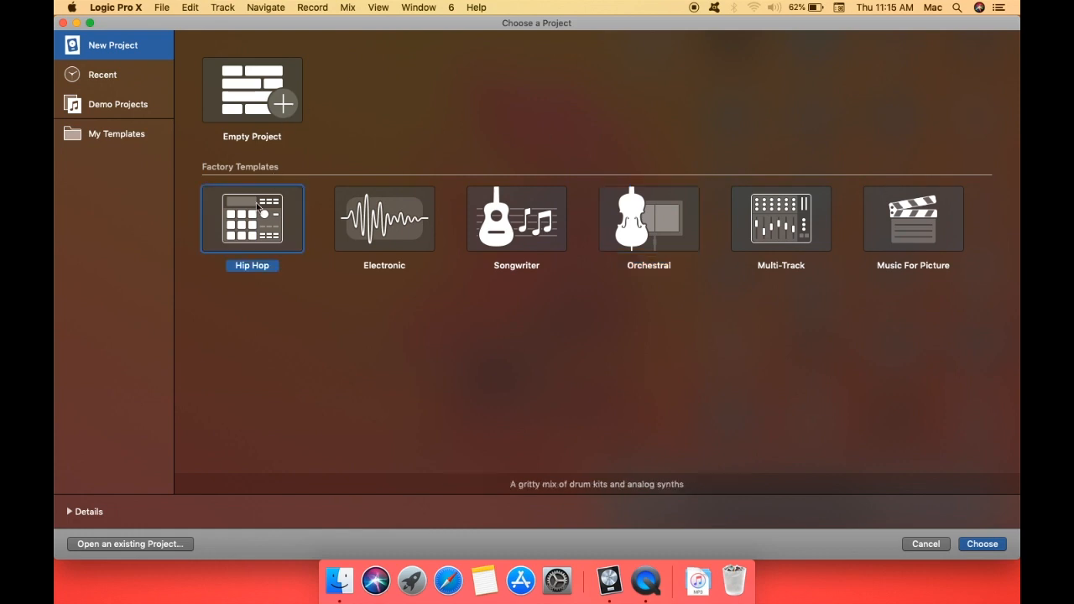
left_click(982, 543)
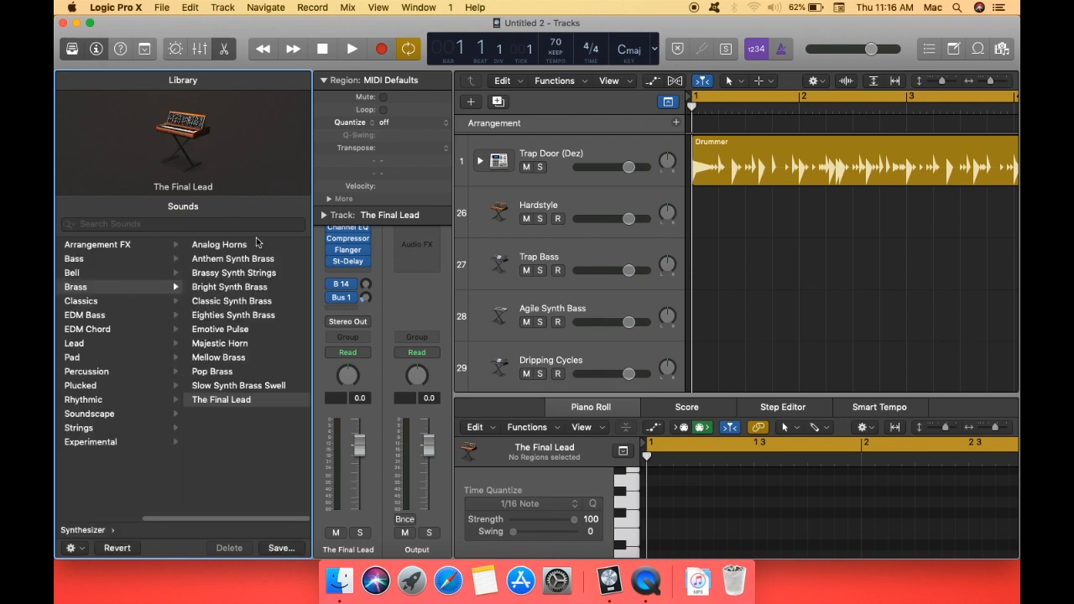
key("i")
key("y")
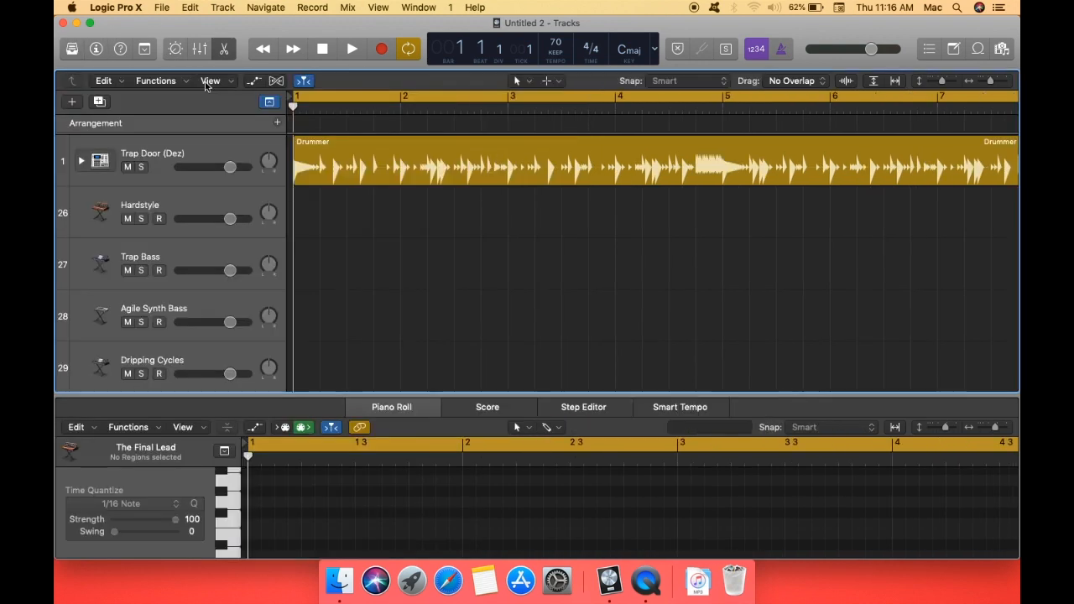
left_click(224, 49)
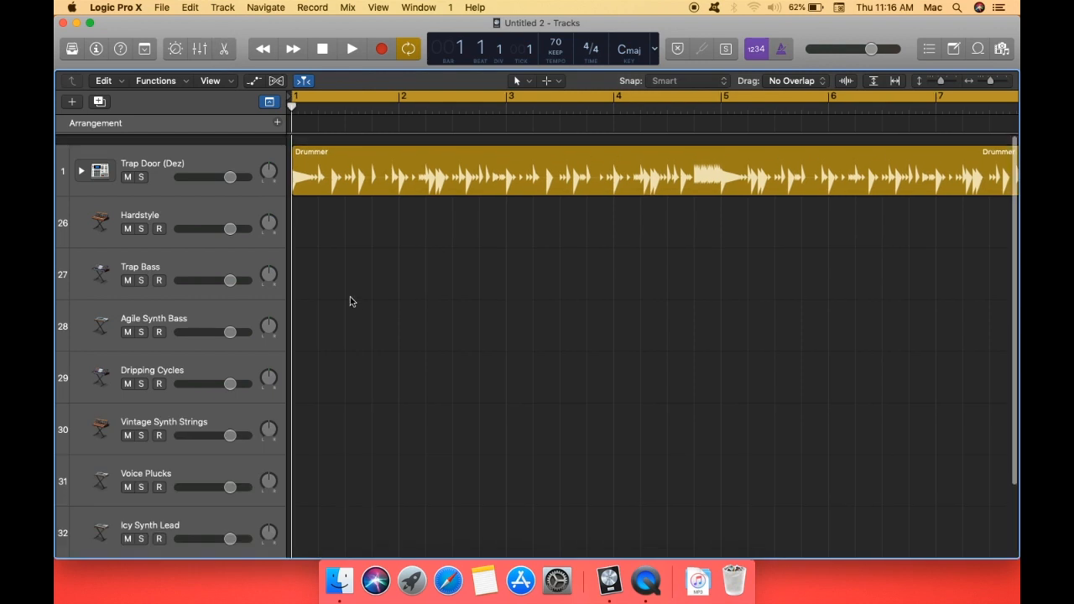
Look through the Hip Hop project's track list and the whole length of the Drummer region
scroll(351, 300, "down", 2)
scroll(350, 300, "up", 2)
scroll(302, 216, "down", 1)
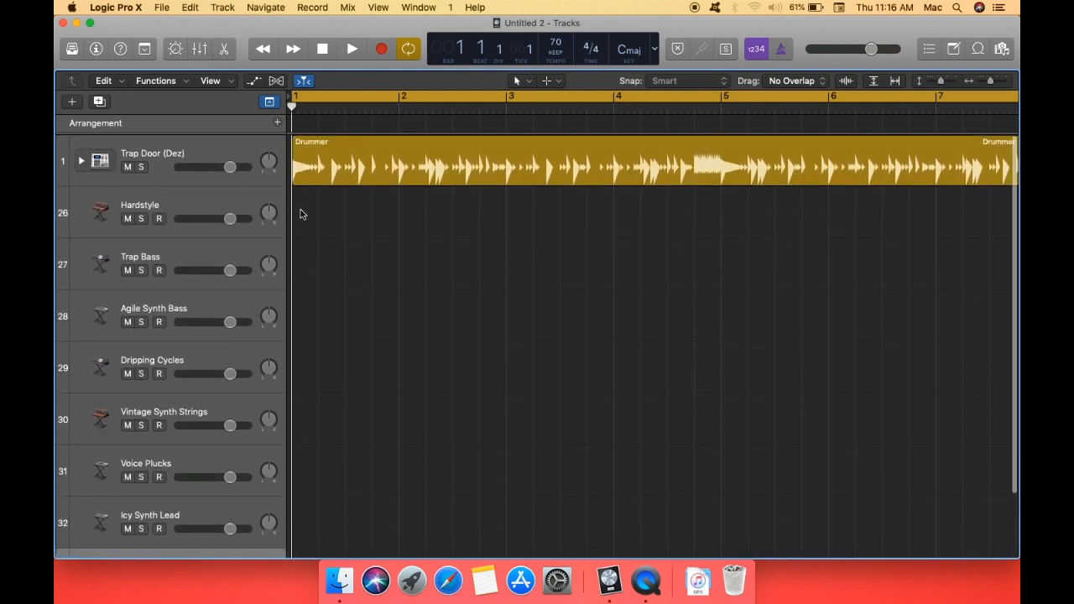
scroll(301, 213, "down", 5)
scroll(302, 213, "up", 3)
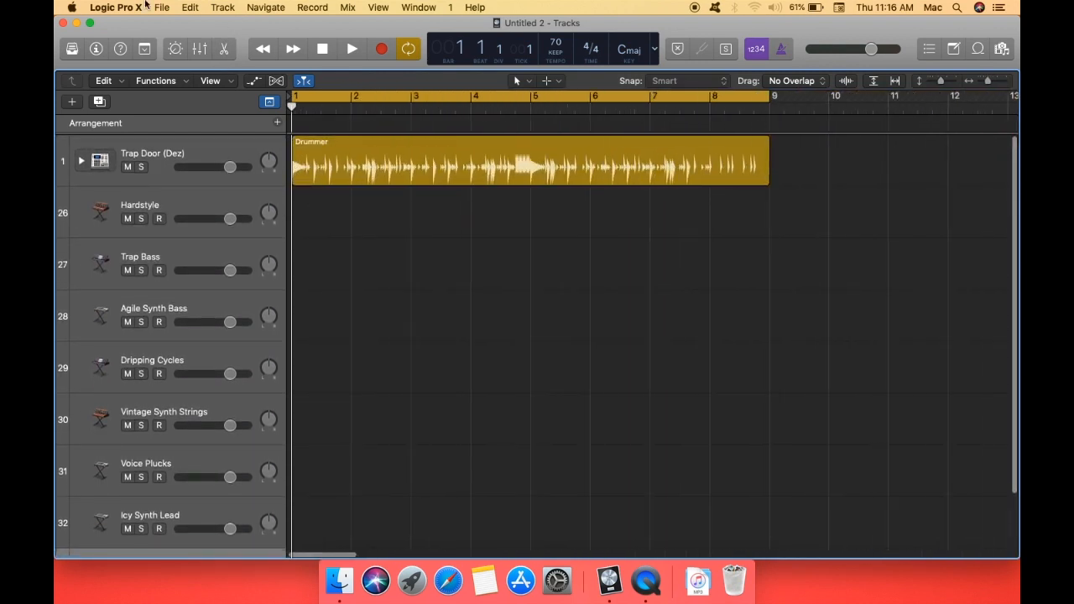
Show the Inspector and view the channel strips of the tracks from Hardstyle through Voice Plucks, one after another
left_click(95, 47)
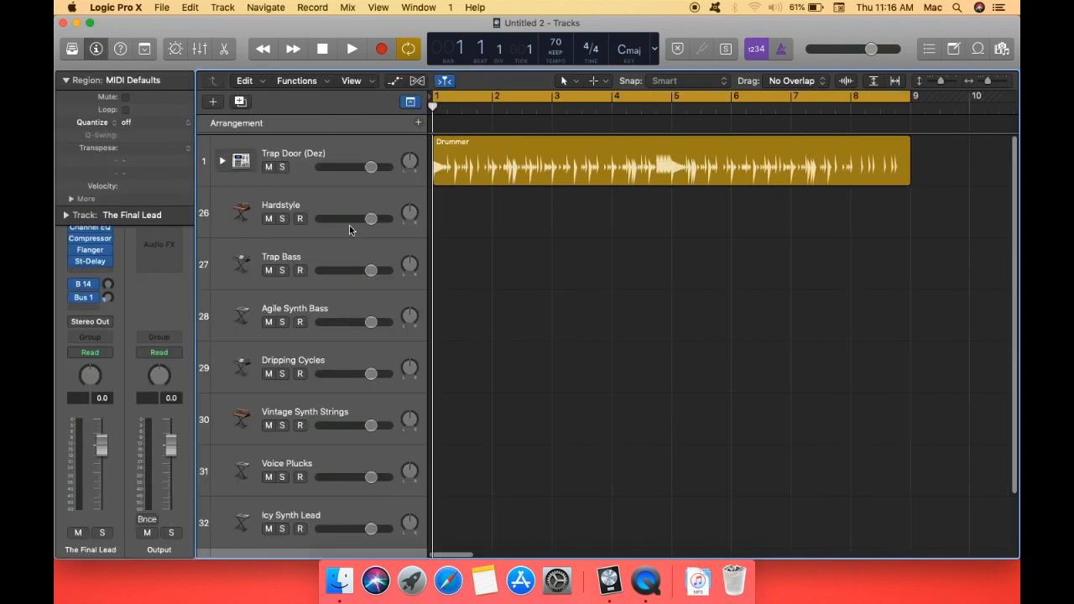
scroll(349, 225, "down", 2)
scroll(349, 225, "up", 2)
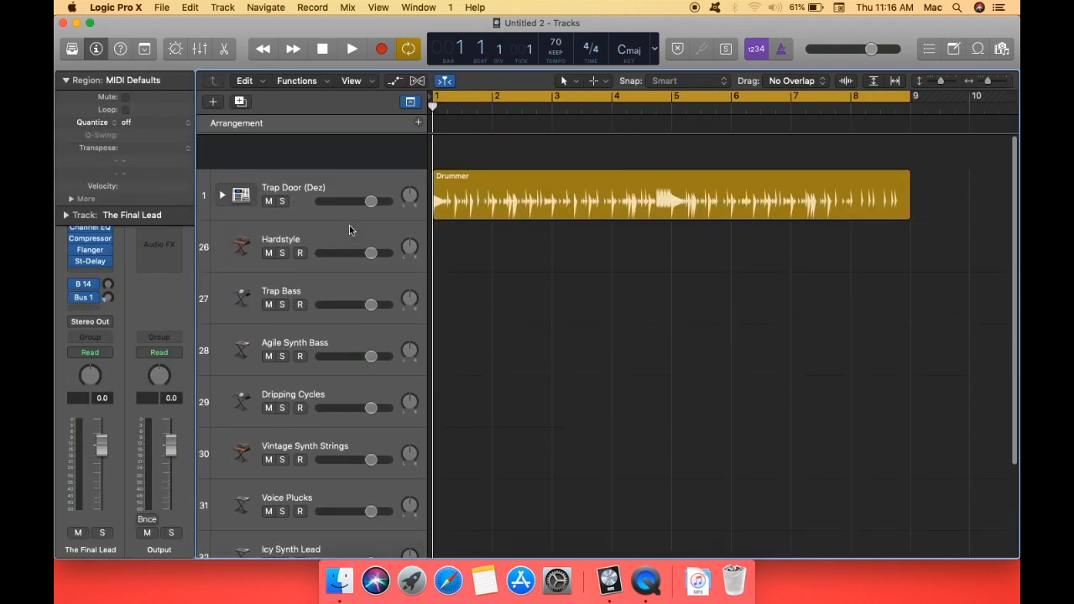
left_click(321, 205)
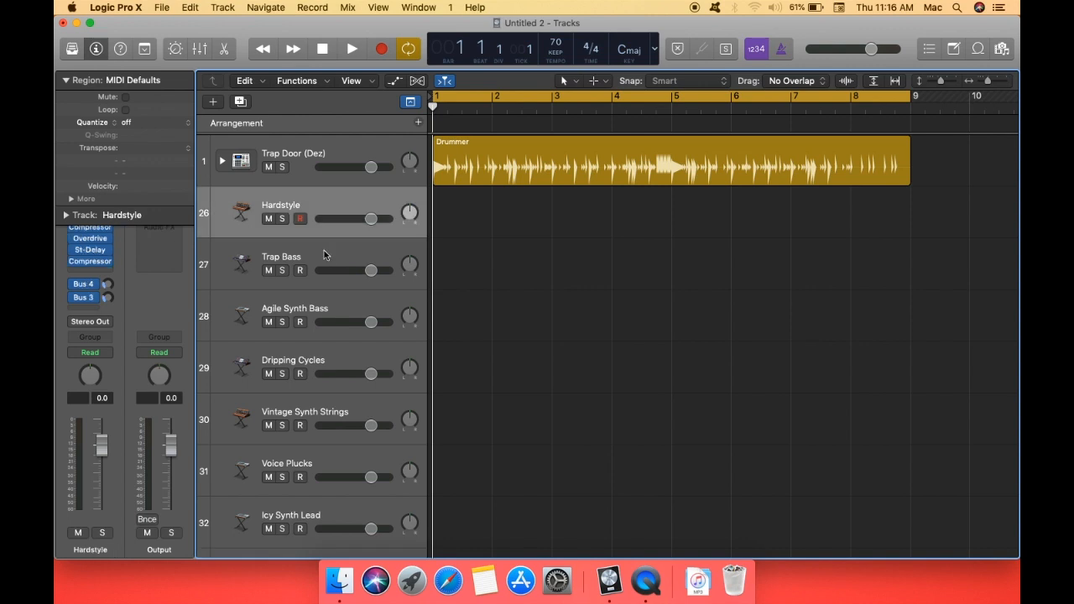
left_click(323, 280)
left_click(323, 329)
left_click(324, 358)
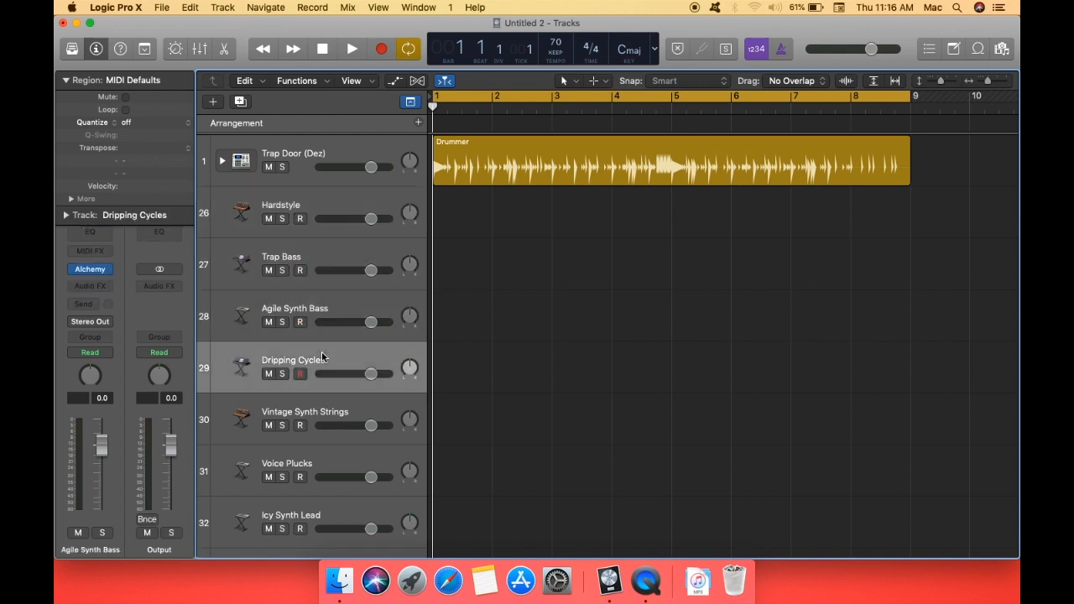
left_click(305, 409)
left_click(314, 460)
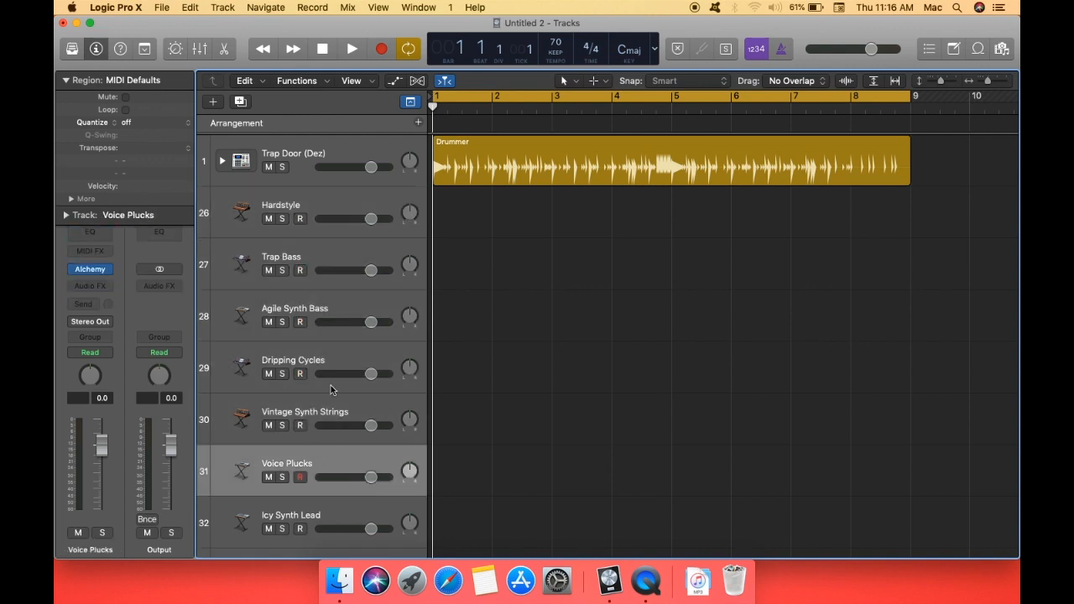
Show the Library in place of the Inspector and browse the Plucked sounds for the Voice Plucks track
scroll(329, 382, "down", 3)
left_click(92, 52)
left_click(72, 49)
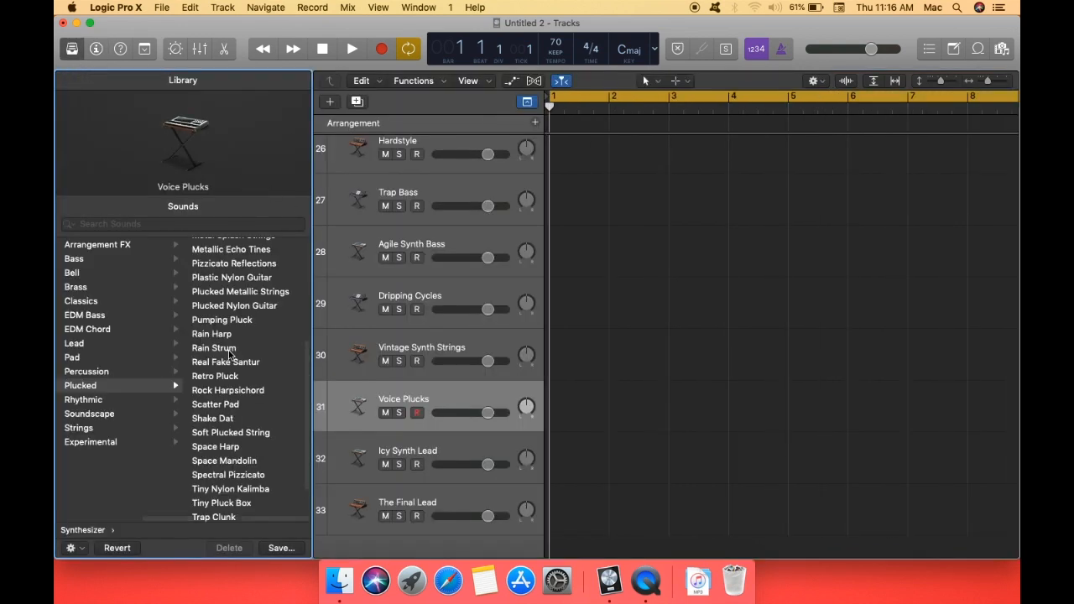
scroll(229, 356, "up", 5)
scroll(229, 357, "up", 3)
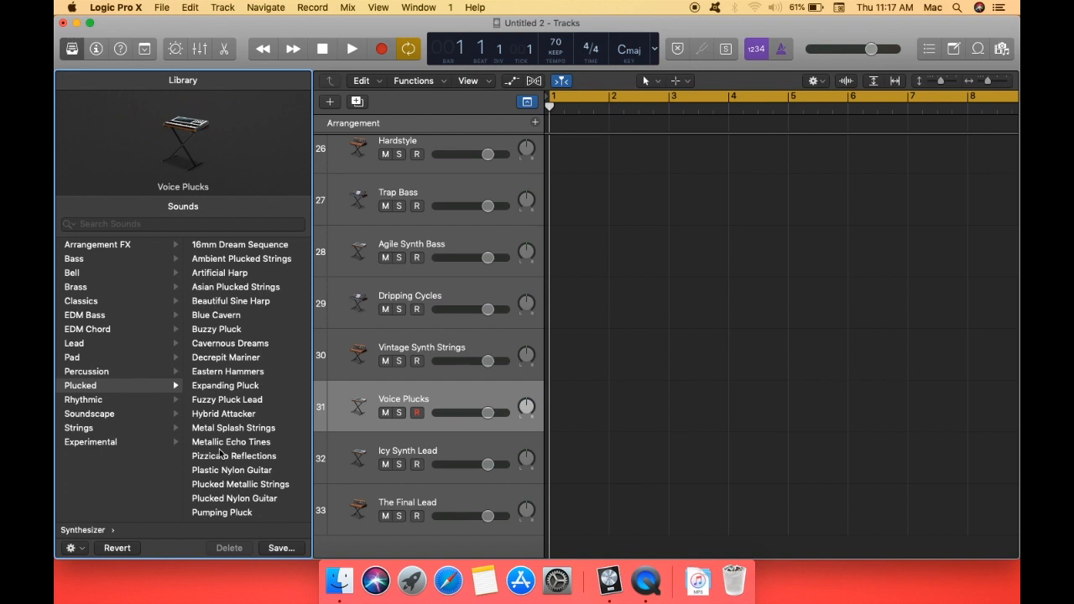
Close the Hip Hop project without saving and create a project from the Electronic template
left_click(64, 23)
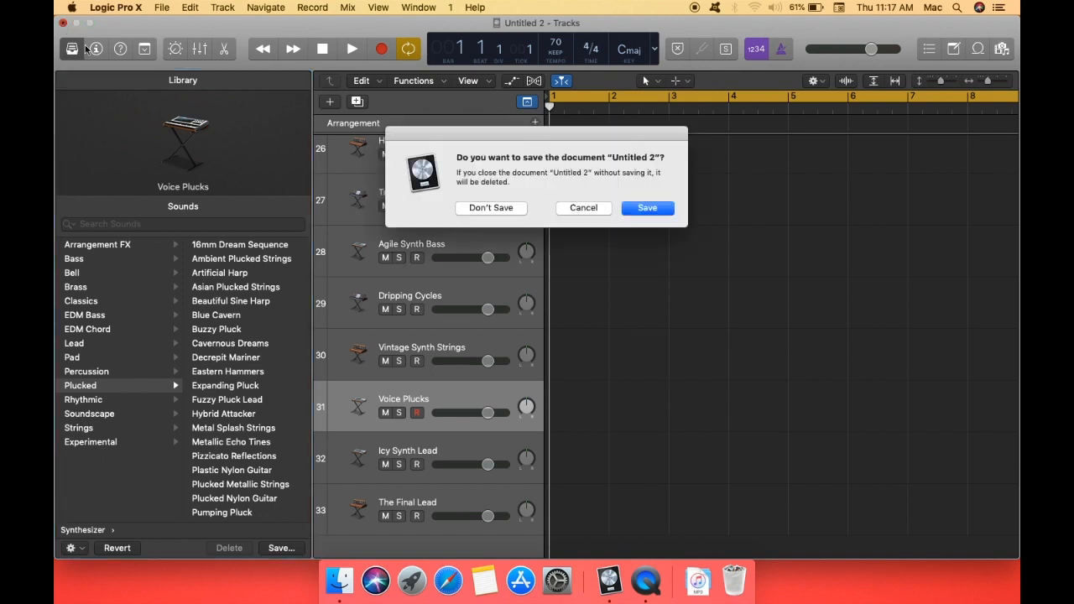
left_click(493, 207)
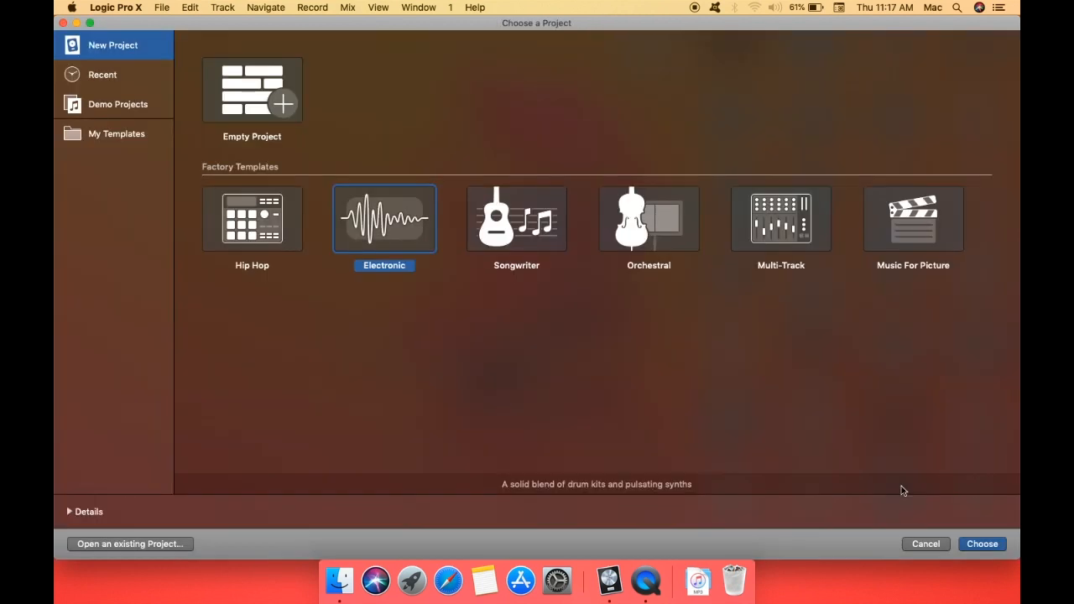
key("Return")
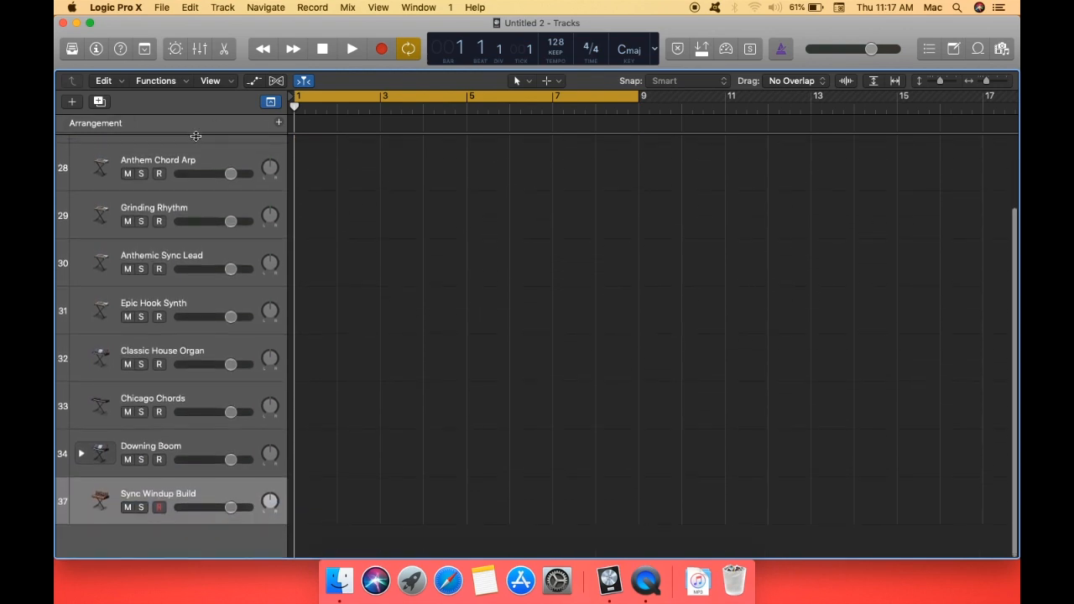
Show the Inspector with its Region area collapsed, show the Library, and browse the Arrangement FX sounds for the Sync Windup Build track
left_click(96, 50)
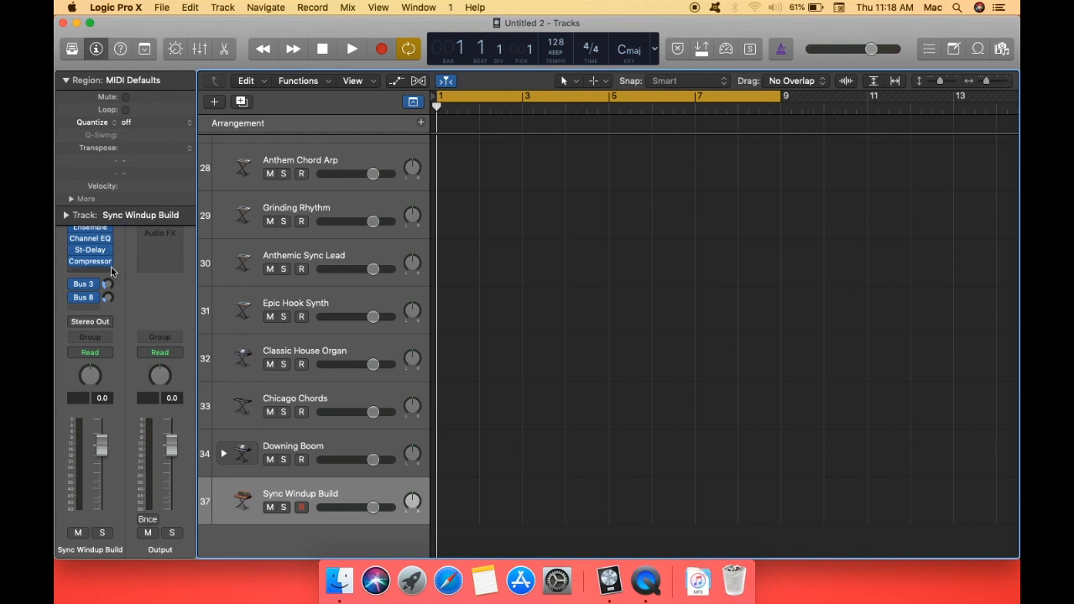
left_click(67, 80)
left_click(73, 49)
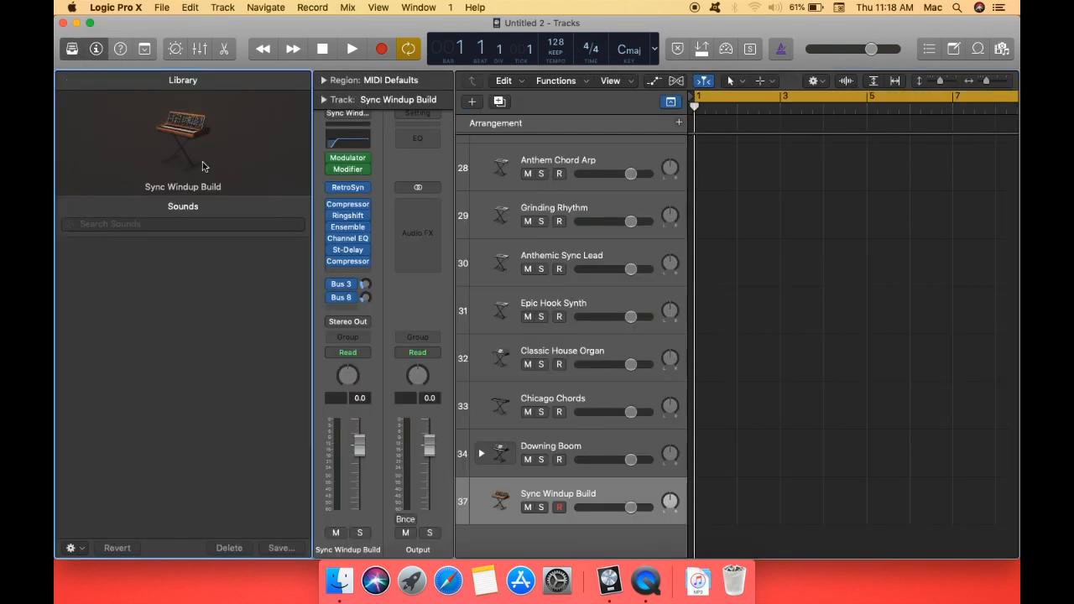
scroll(235, 327, "up", 2)
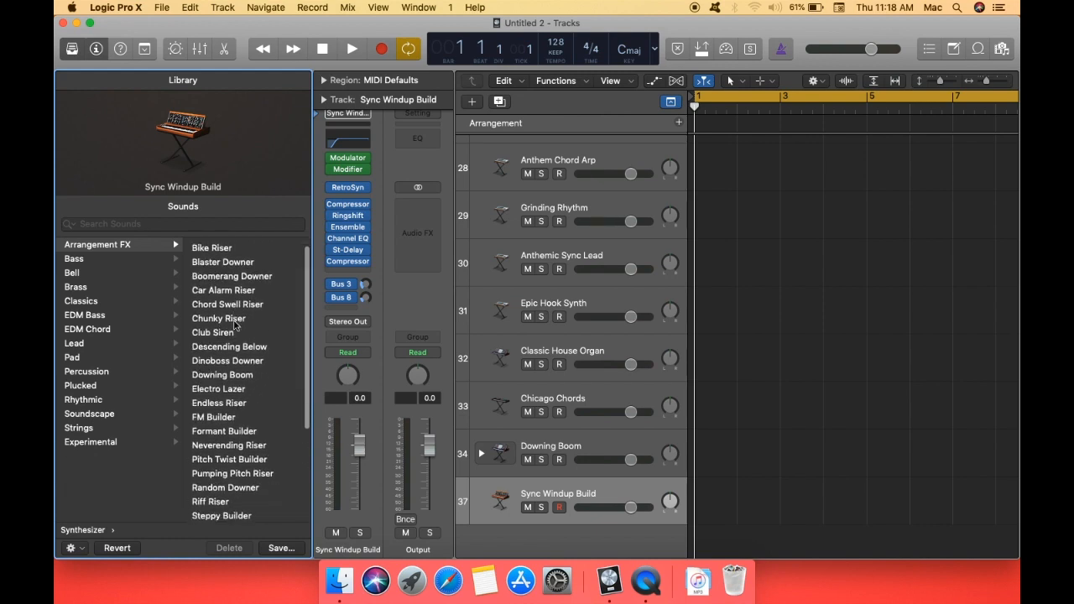
scroll(234, 328, "down", 6)
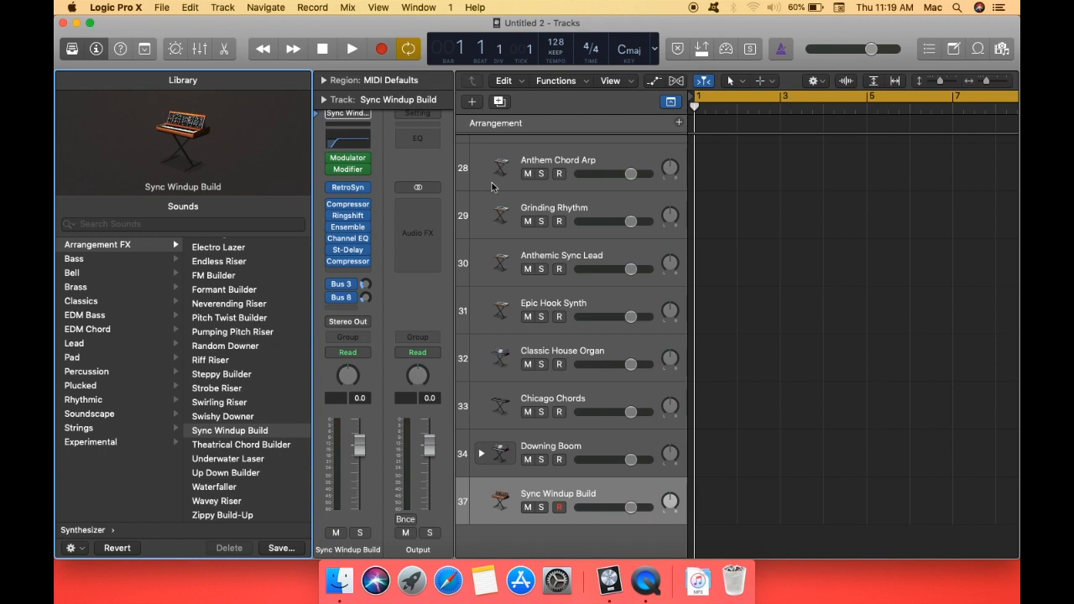
Look through the Electronic project's track list from top to bottom and hide the Library
scroll(492, 186, "up", 3)
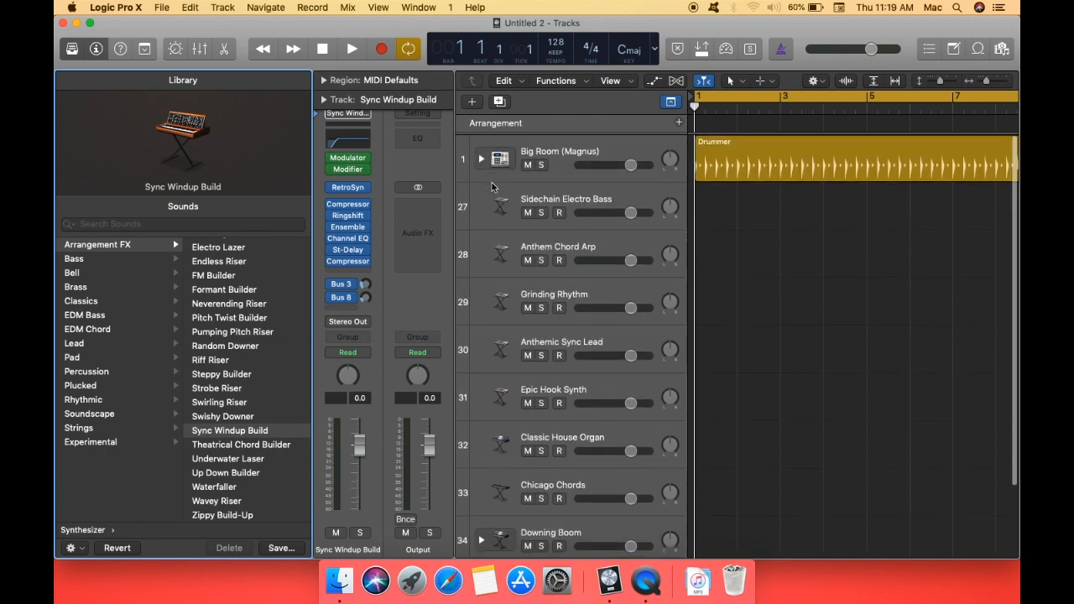
scroll(492, 186, "down", 3)
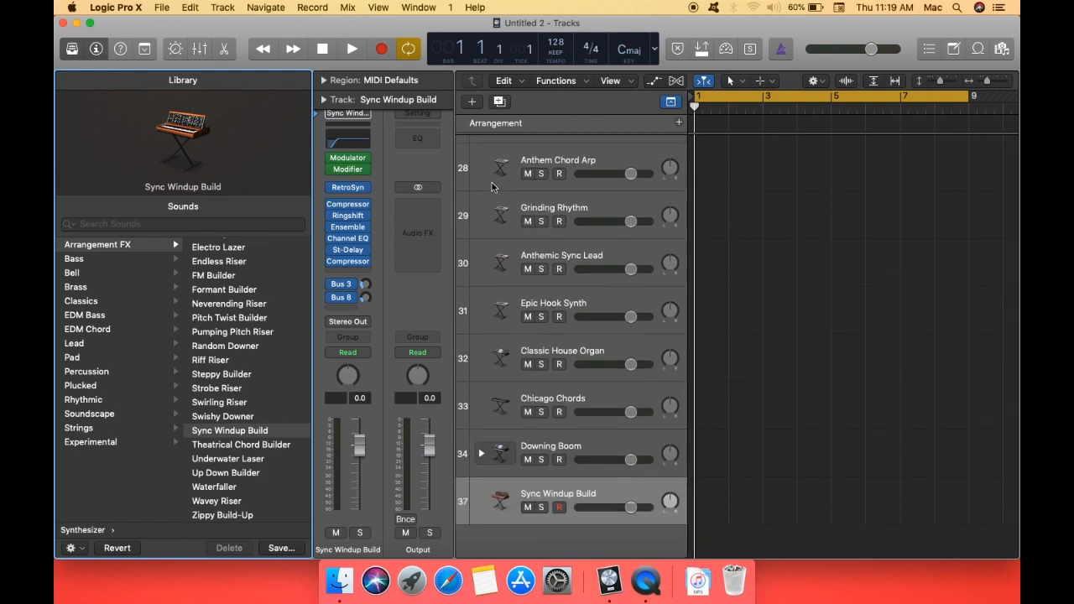
left_click(73, 51)
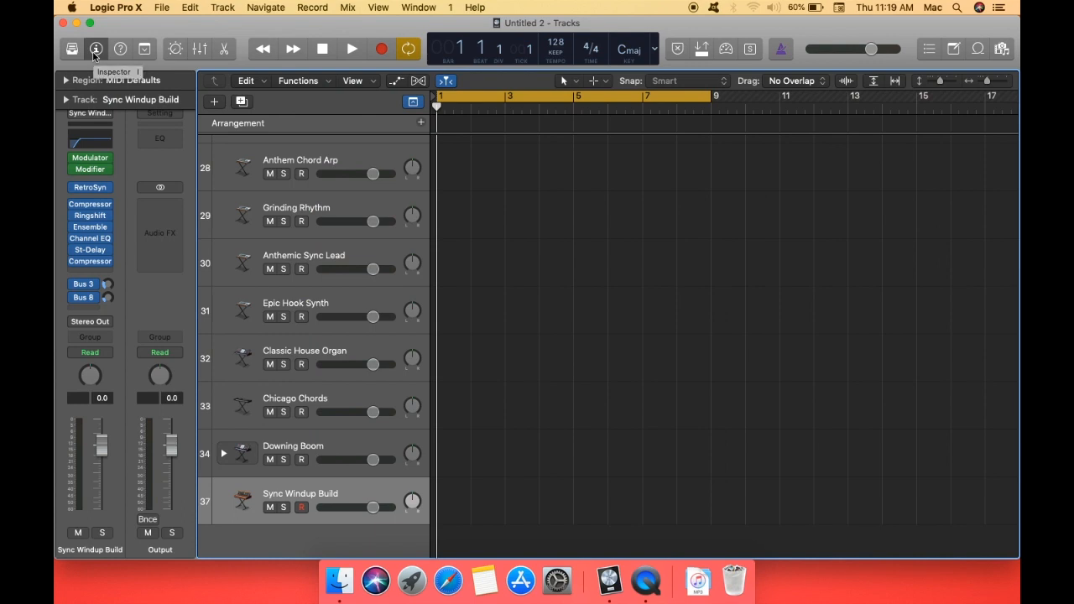
scroll(426, 306, "up", 5)
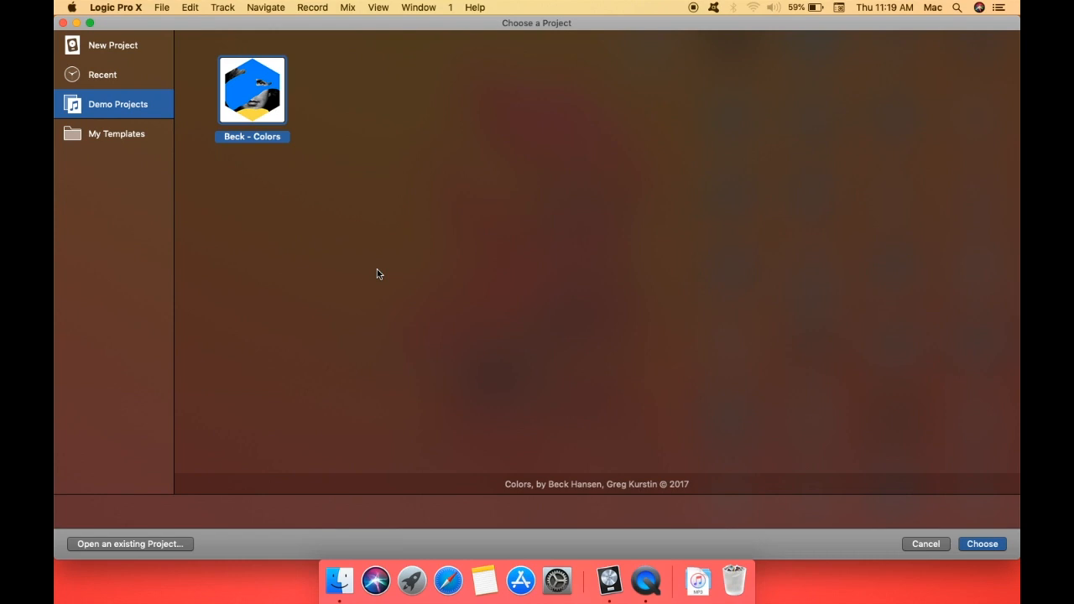
View the recent projects and the demo projects in the project chooser
left_click(106, 82)
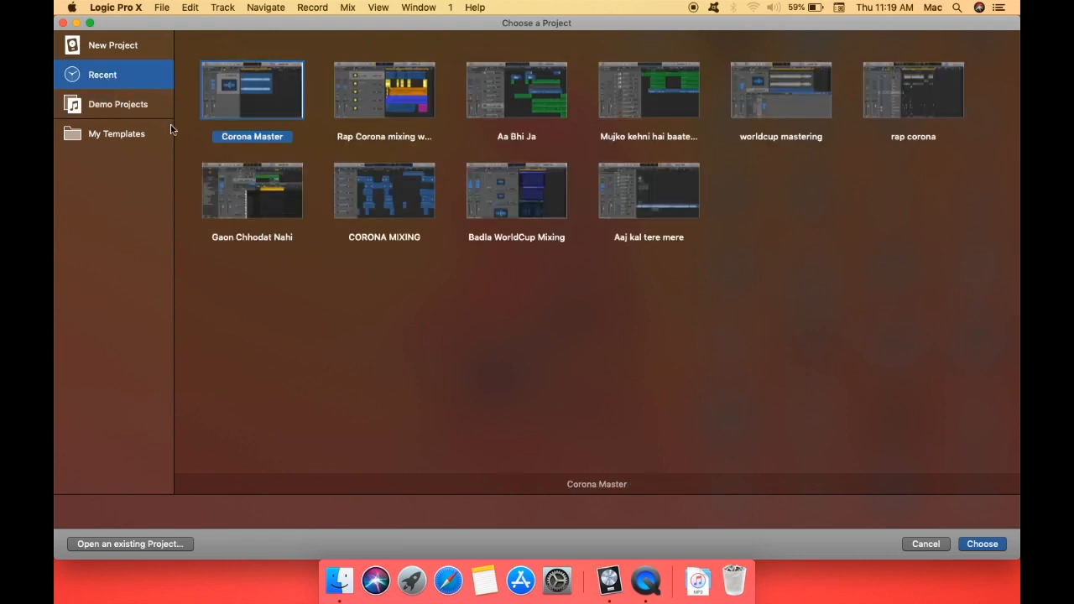
left_click(118, 112)
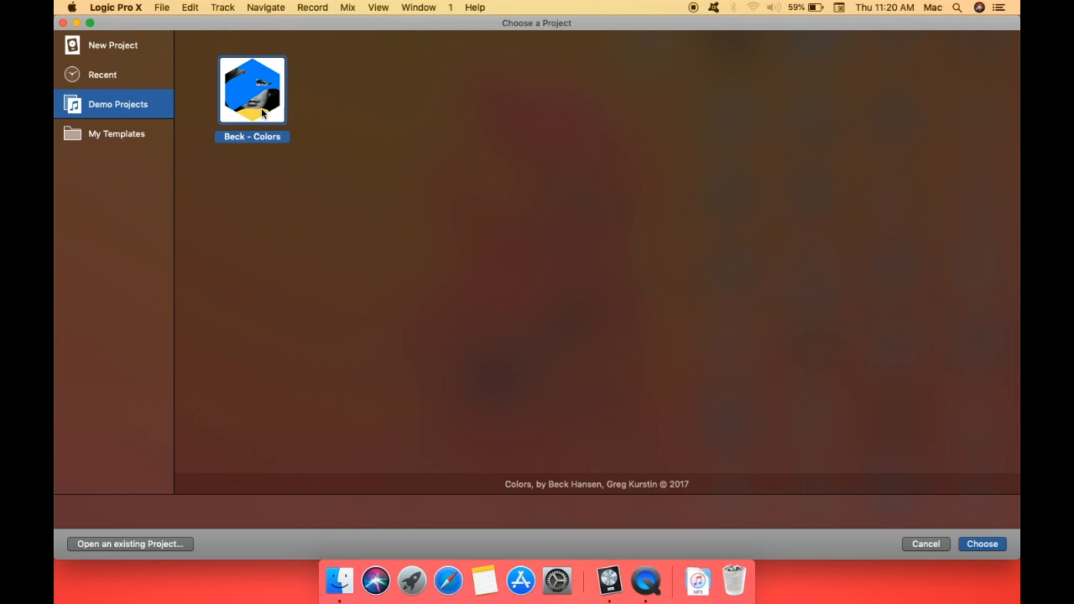
Create a new empty project
left_click(126, 53)
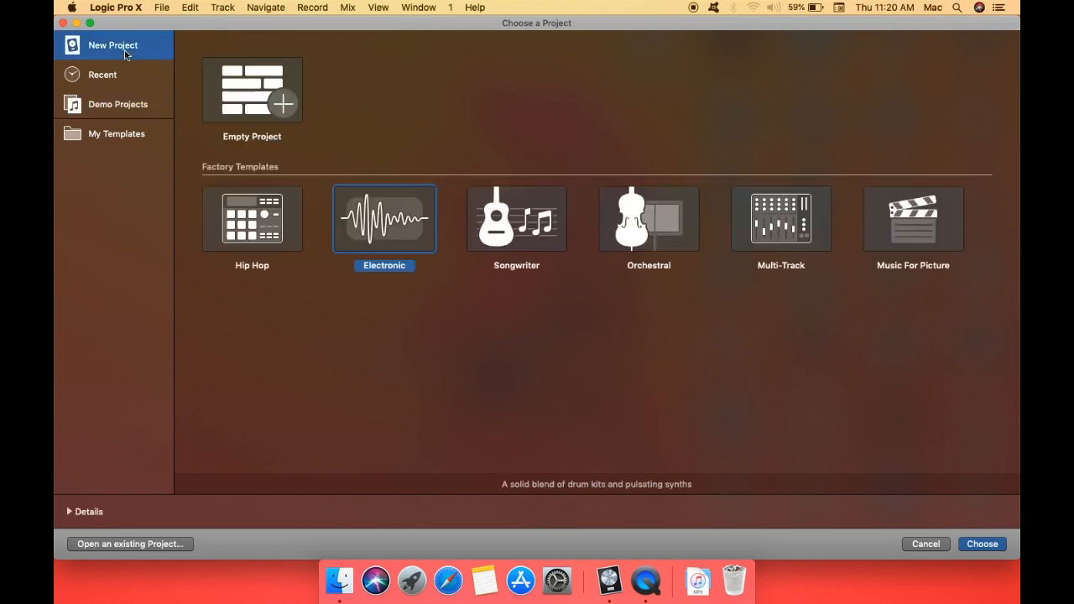
left_click(237, 101)
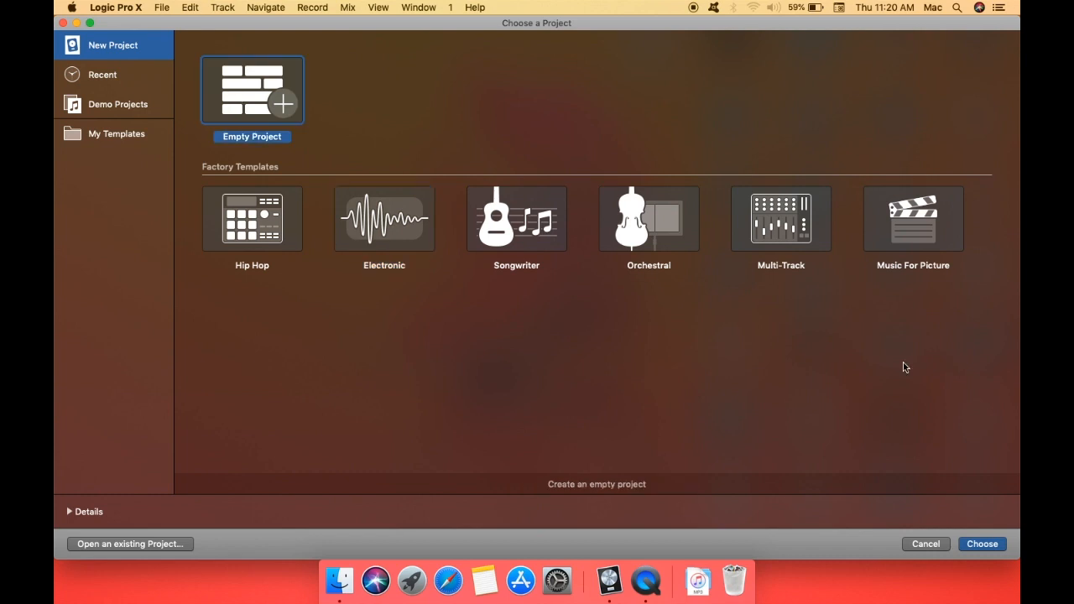
left_click(981, 544)
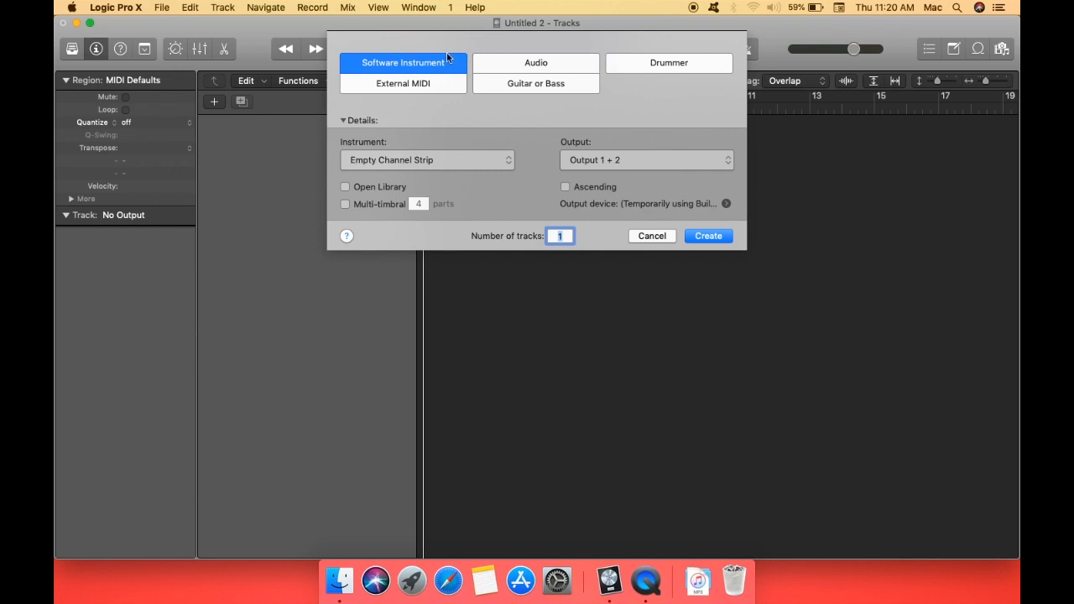
View the new-track options for the Audio, Drummer, External MIDI and Guitar or Bass types, including the available inputs for Guitar or Bass
left_click(520, 64)
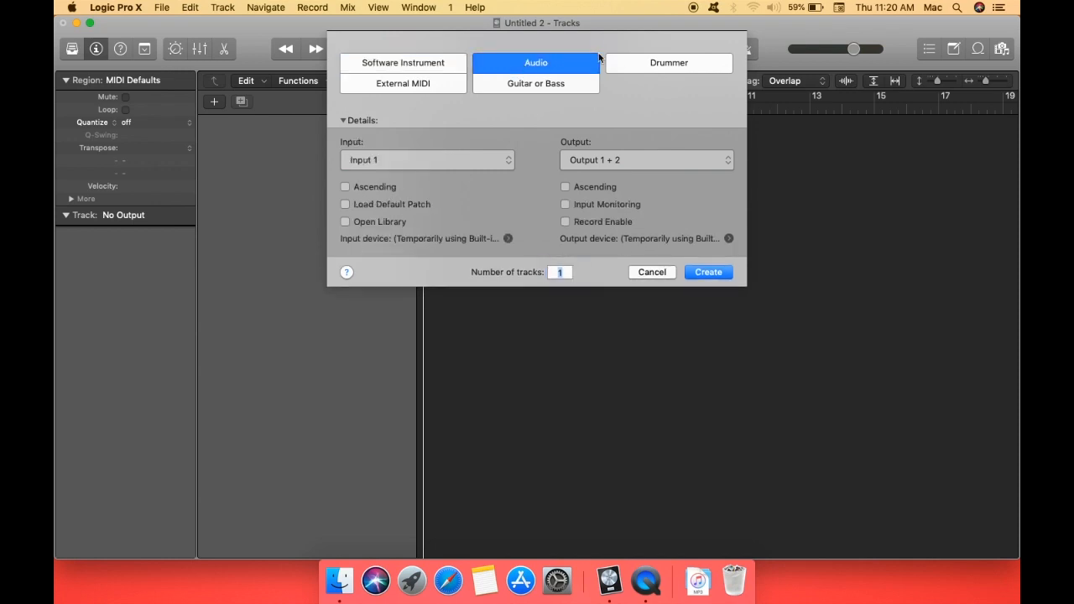
left_click(648, 63)
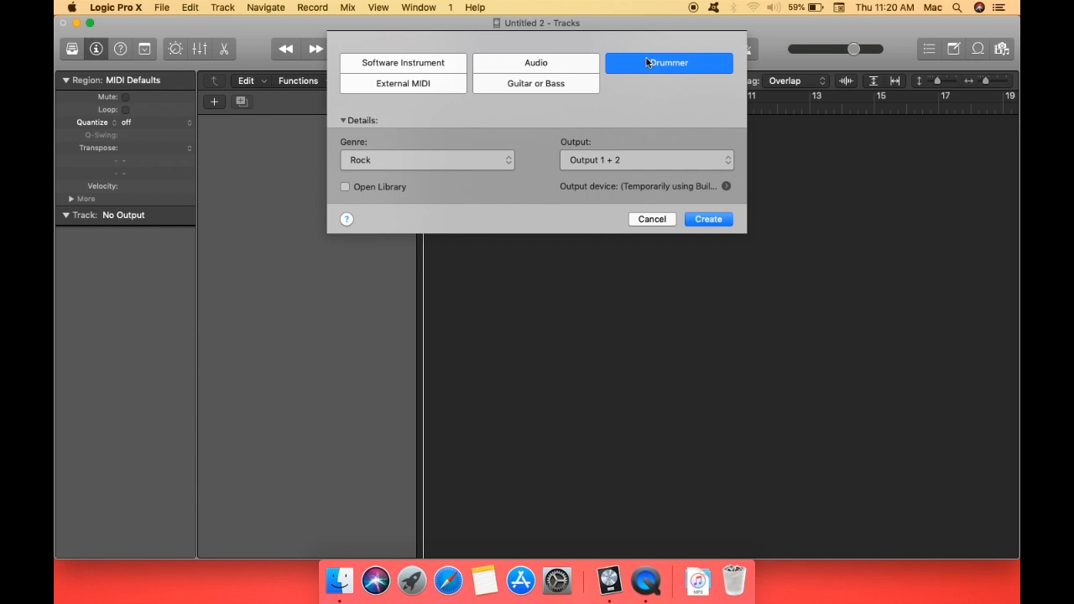
left_click(407, 87)
left_click(534, 87)
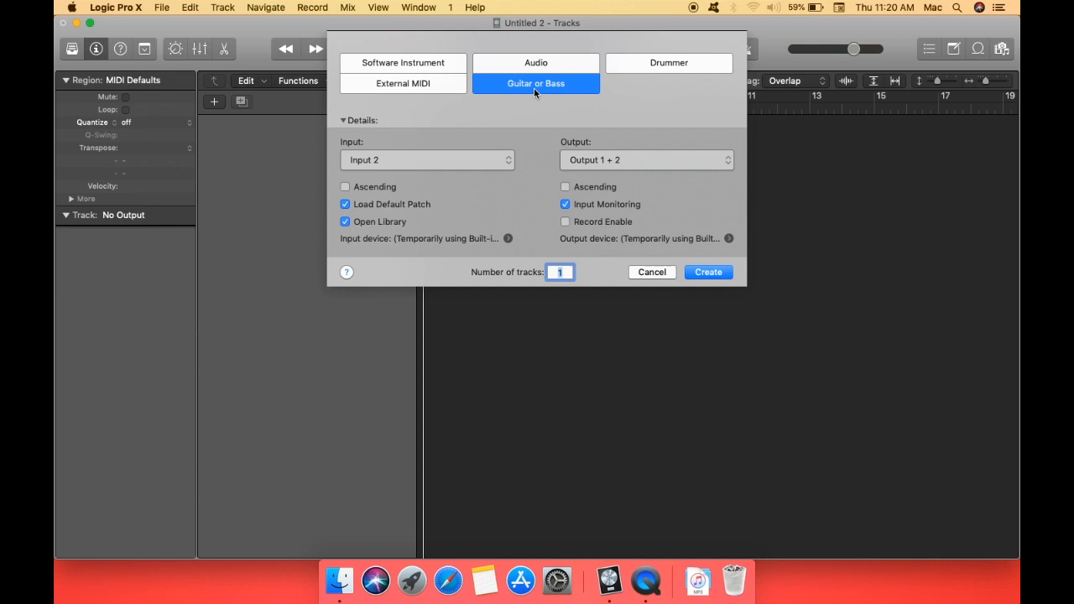
left_click(428, 159)
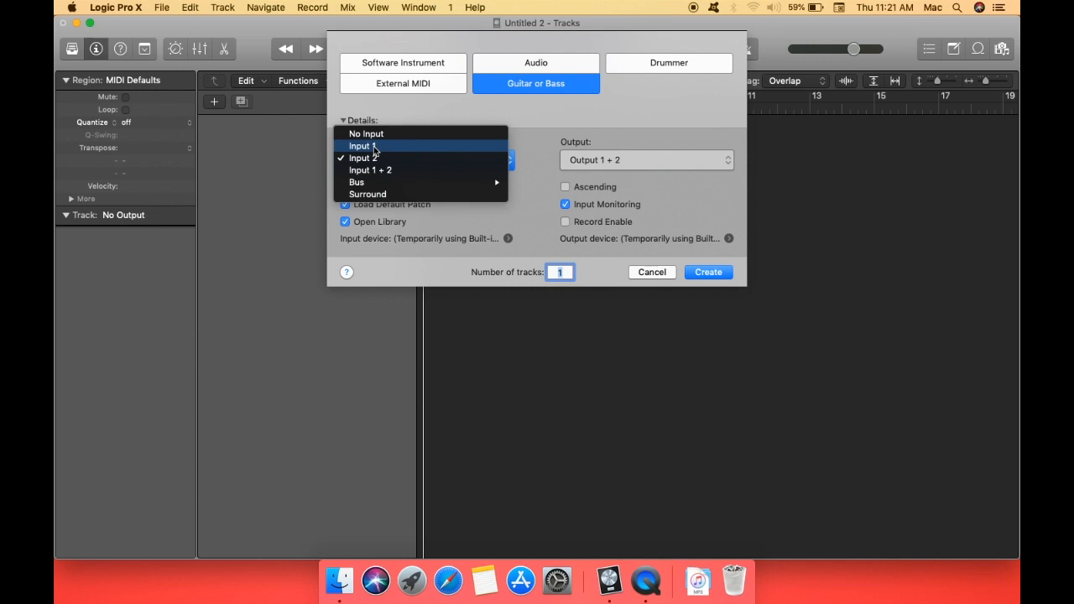
left_click(526, 104)
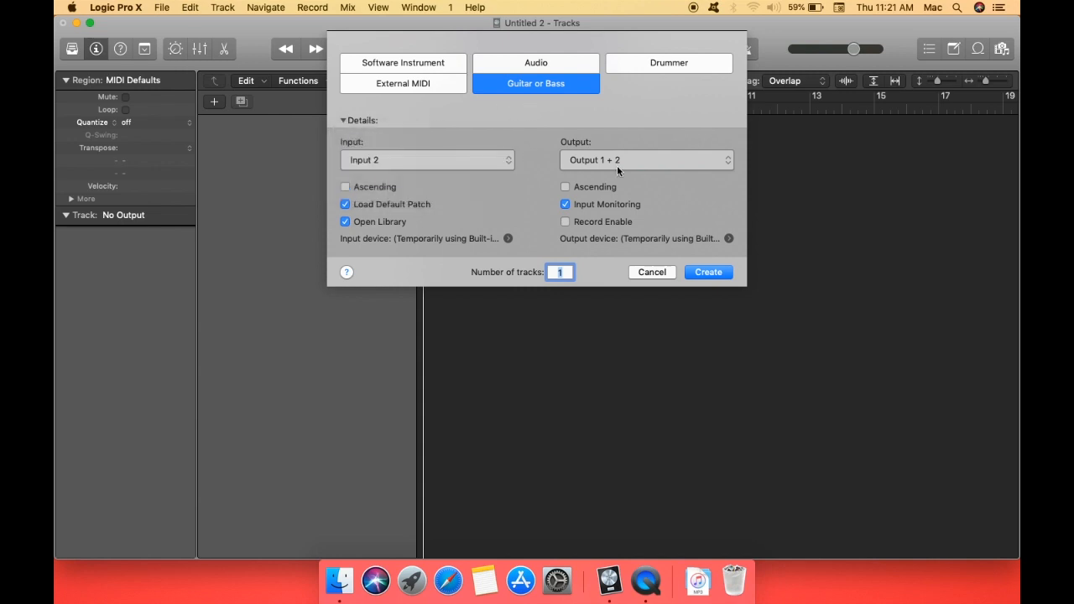
Create one Software Instrument track with an empty channel strip and Output 1 + 2
left_click(566, 272)
double_click(563, 271)
left_click(402, 60)
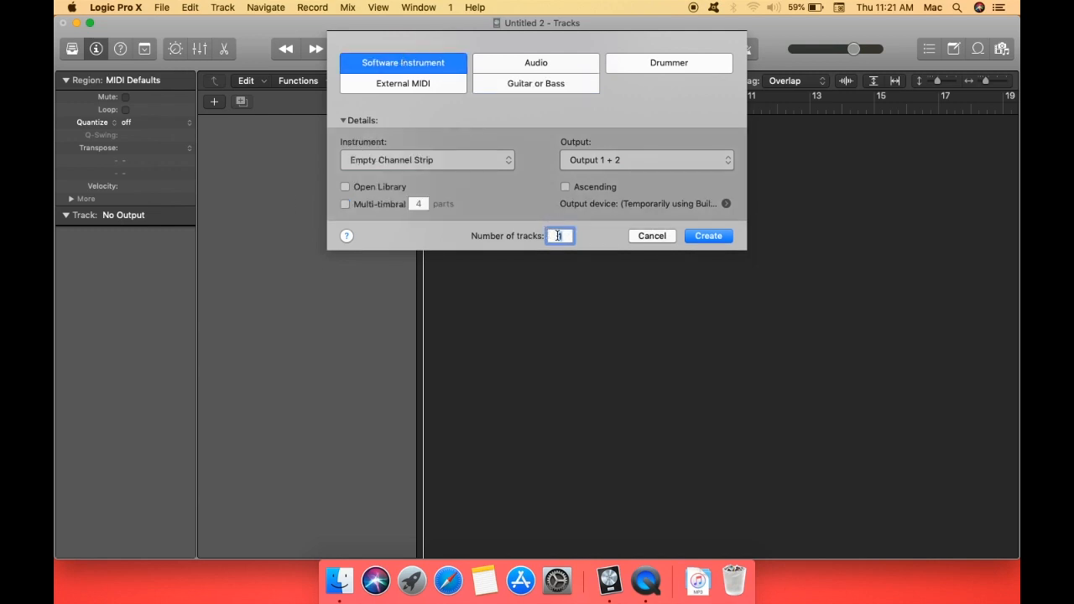
left_click(715, 238)
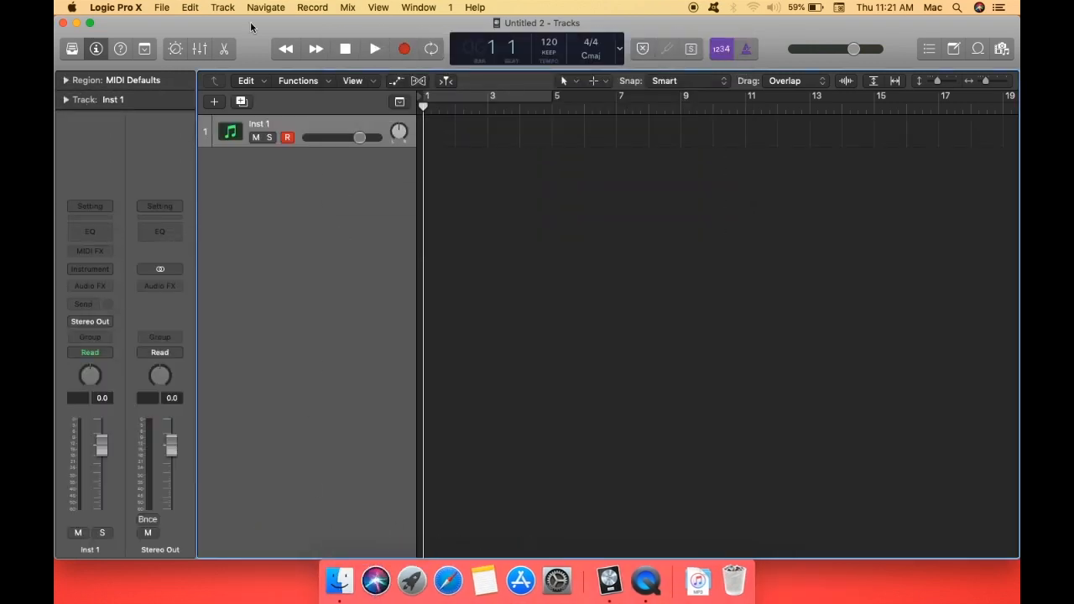
Add three more software instrument tracks with empty channel strips, one at a time
left_click(214, 102)
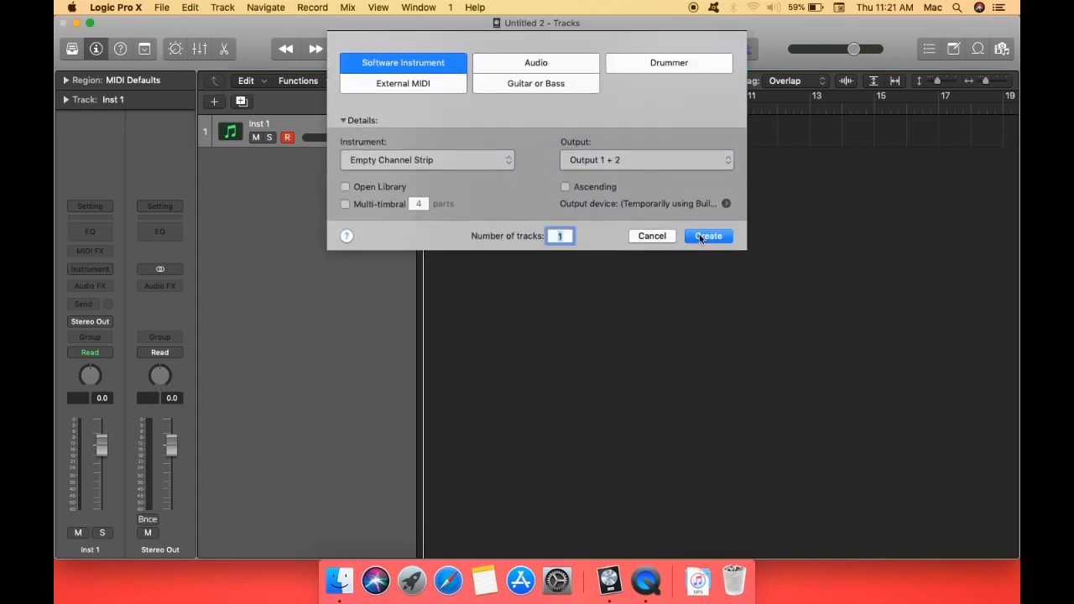
left_click(700, 236)
right_click(353, 279)
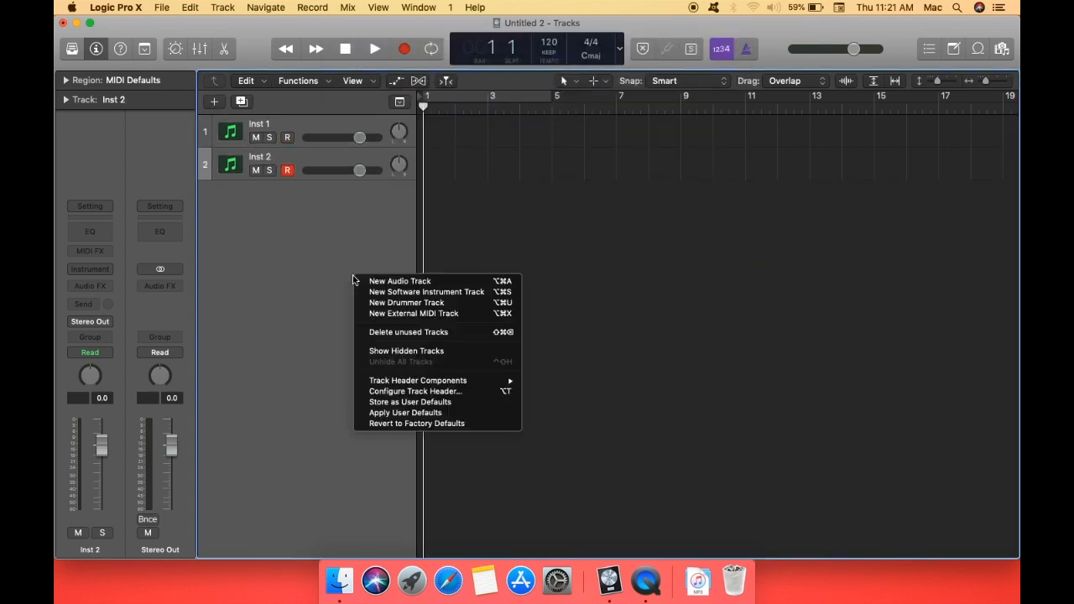
left_click(399, 293)
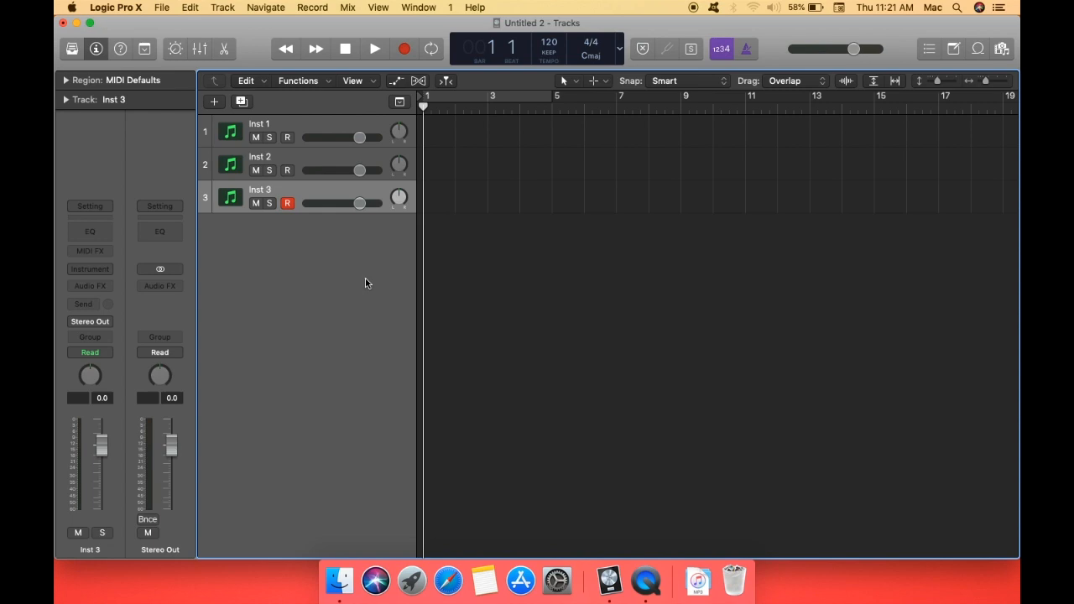
double_click(366, 283)
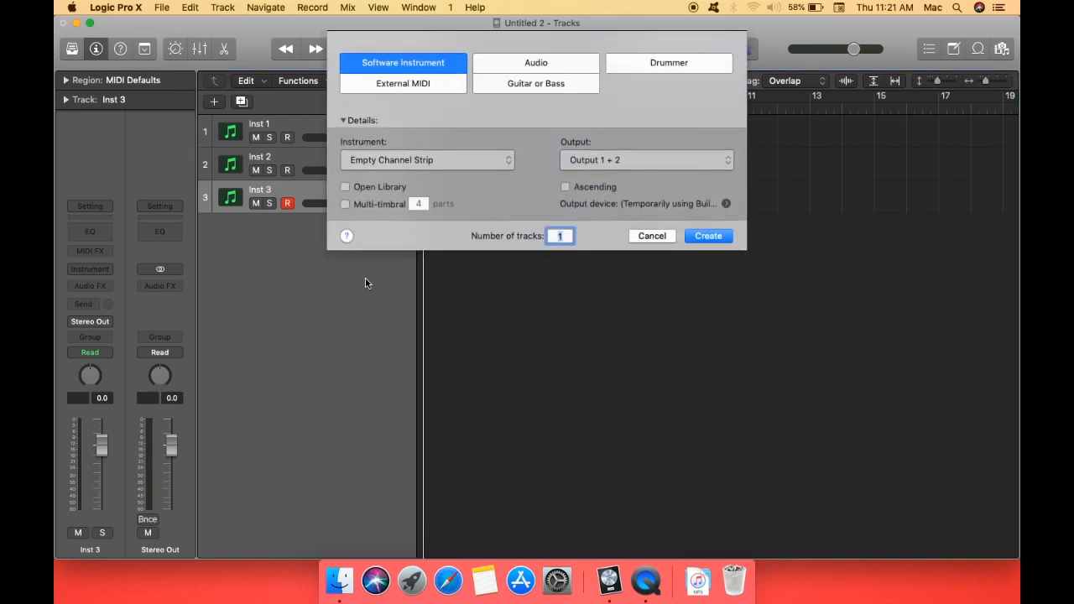
left_click(709, 238)
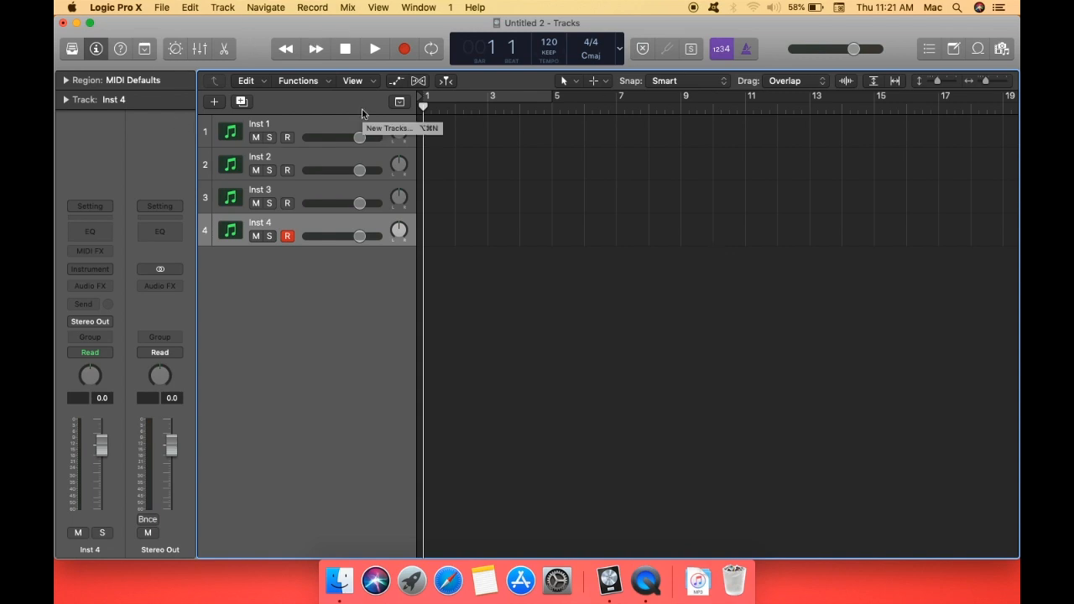
Show and hide the Library and the Inspector several times, leaving both hidden
left_click(72, 49)
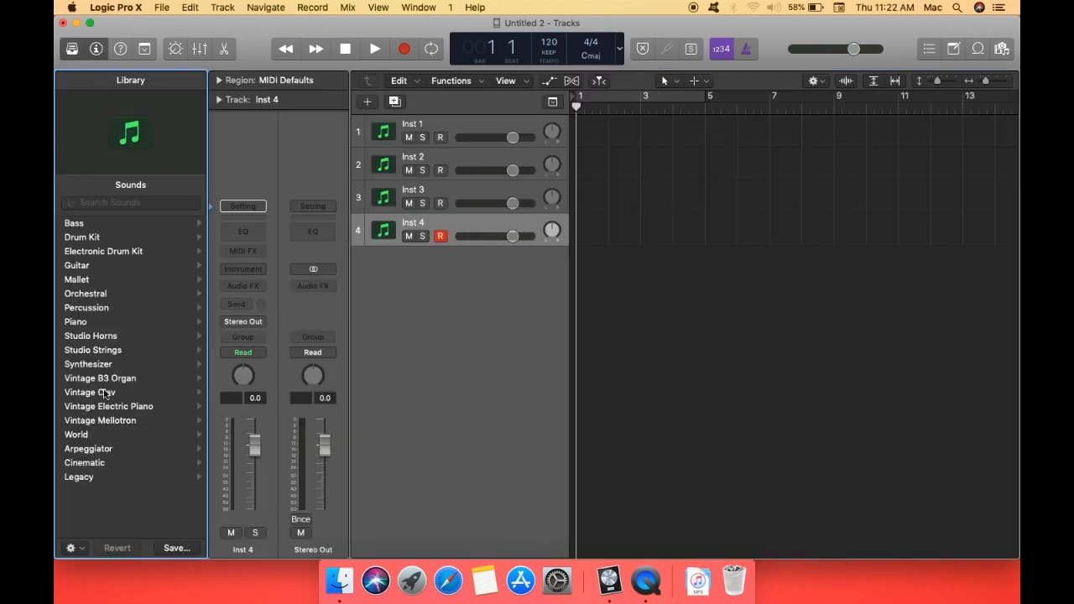
left_click(72, 48)
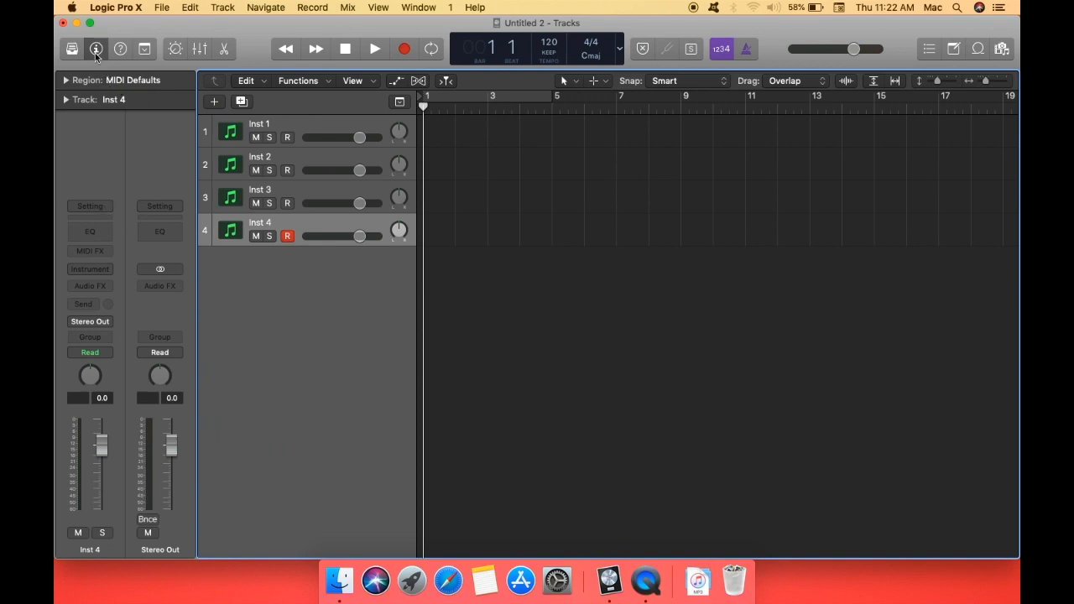
left_click(95, 52)
left_click(72, 49)
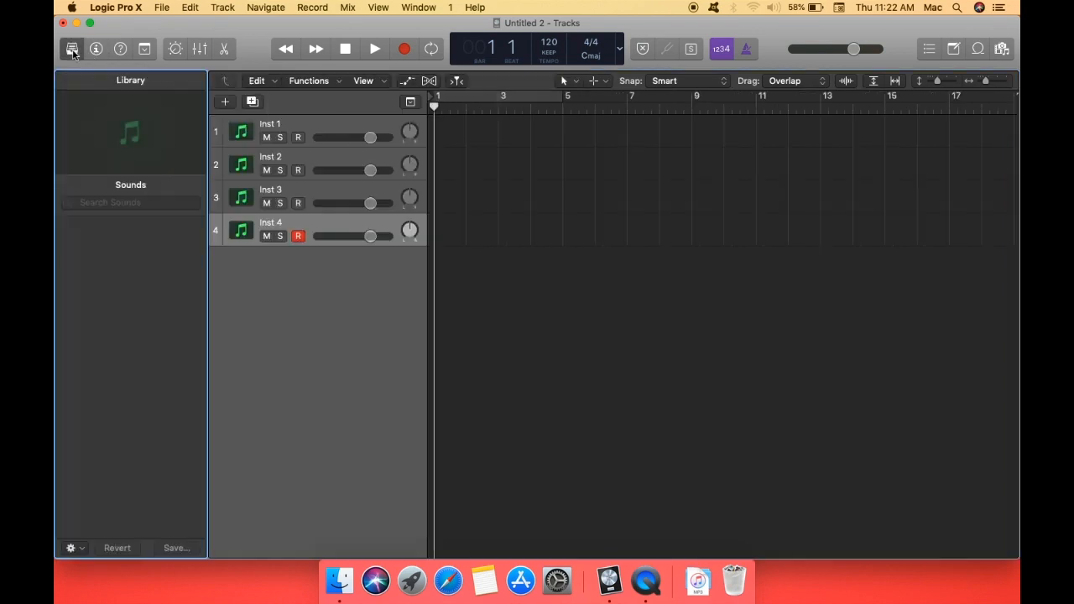
left_click(73, 51)
left_click(73, 51)
left_click(73, 52)
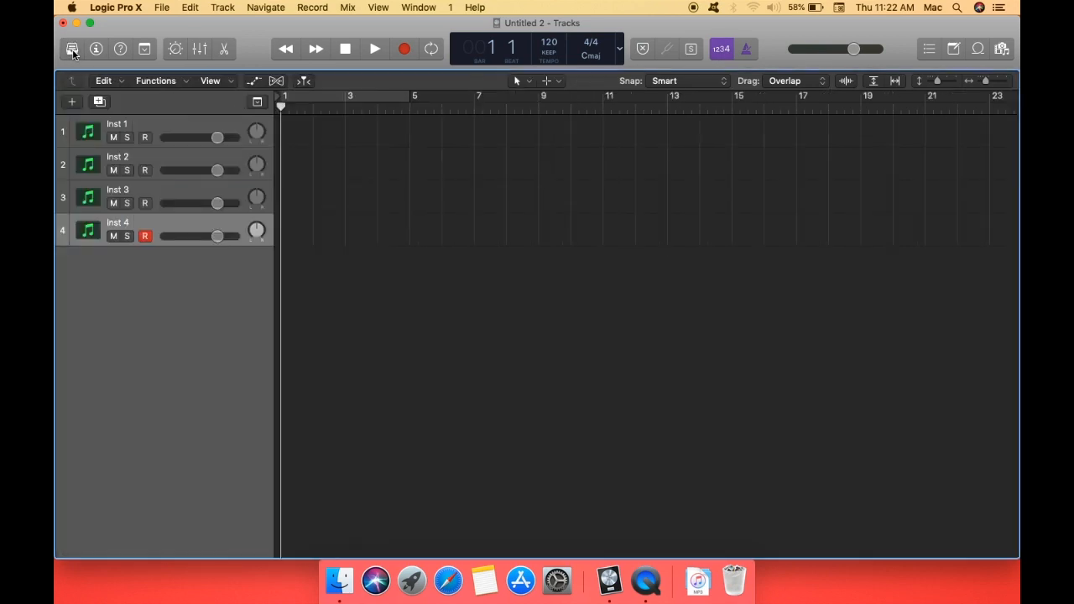
key("i")
key("i")
View the Smart Controls for the Inst 4 track and show the Mixer in their place
left_click(172, 50)
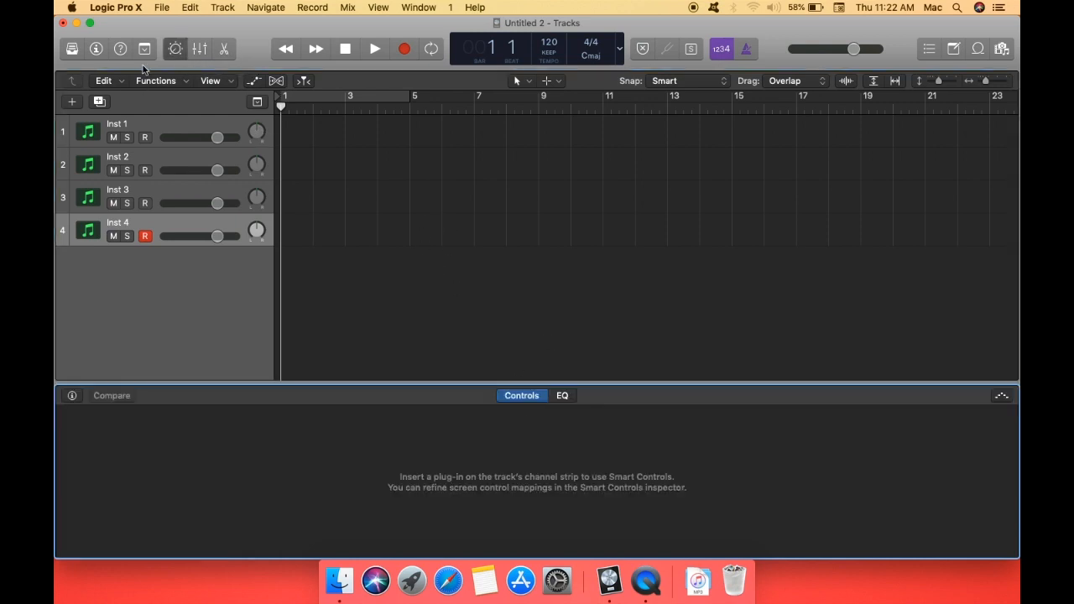
left_click(173, 52)
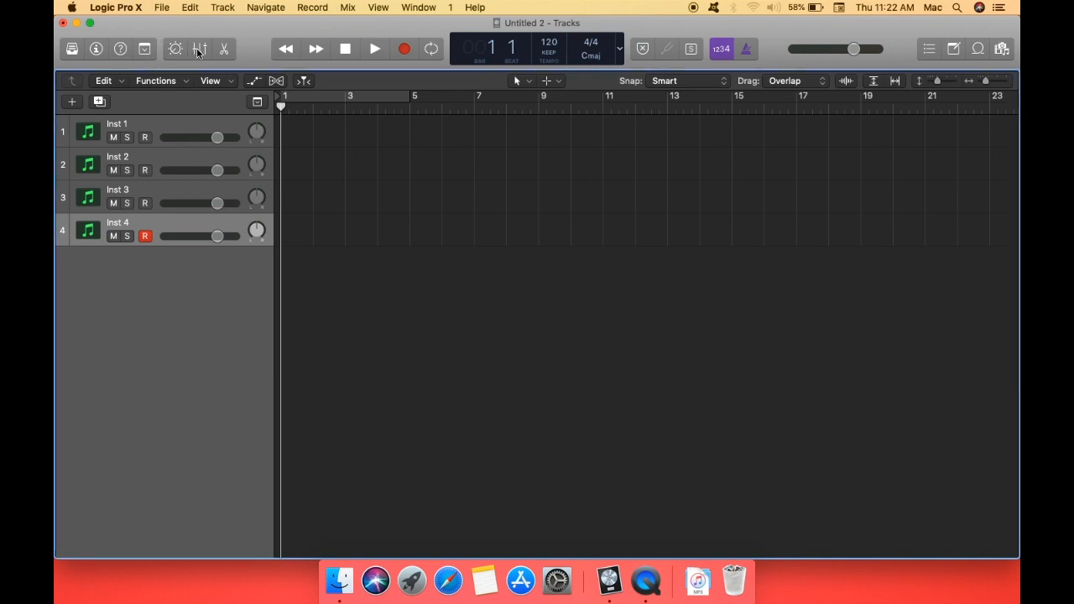
left_click(199, 50)
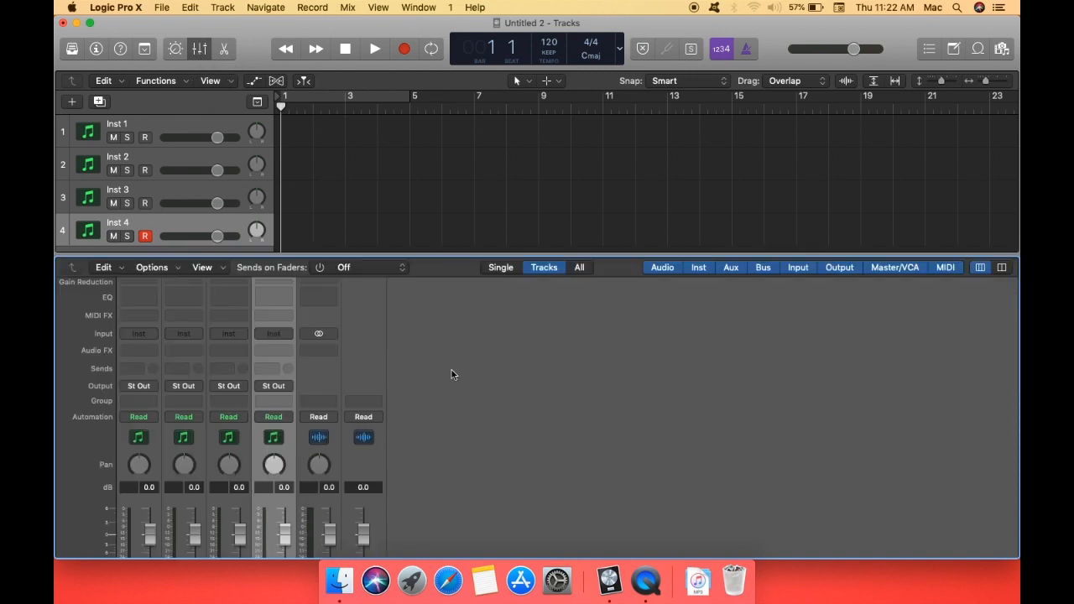
Show and hide the Mixer a few times, leaving it hidden
key("x")
key("x")
key("x")
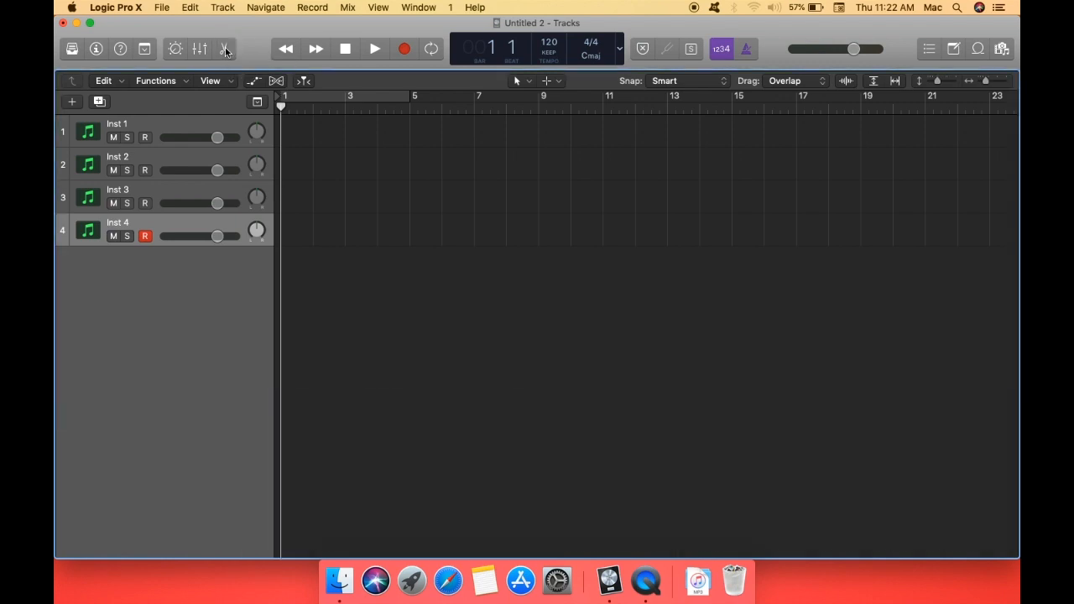
View the Piano Roll and Score editors for Inst 4 in an enlarged editor area, and hide the editors
left_click(225, 50)
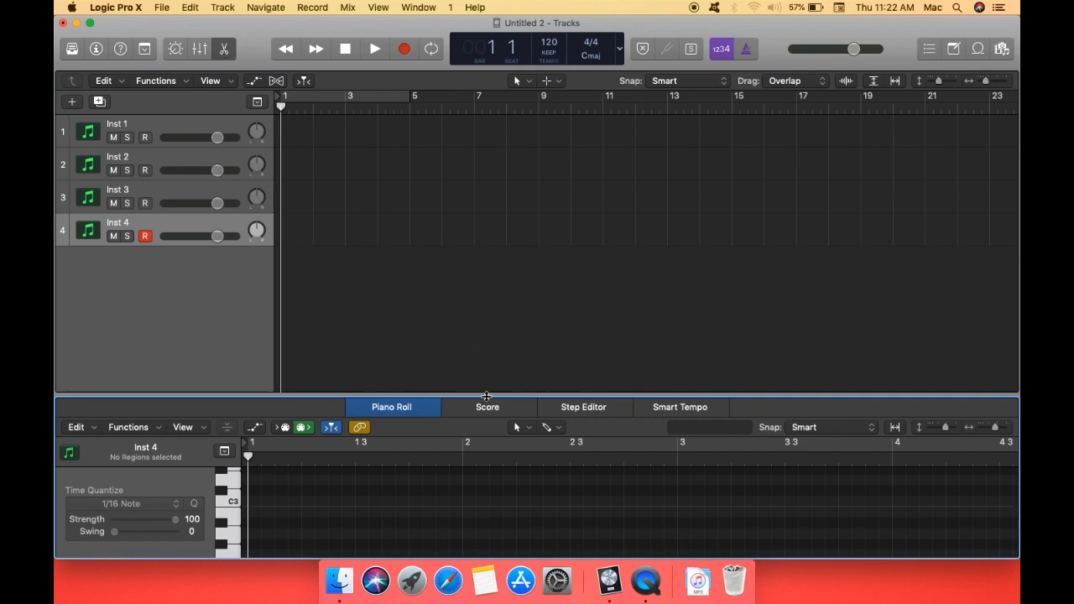
left_click_drag(486, 395, 487, 292)
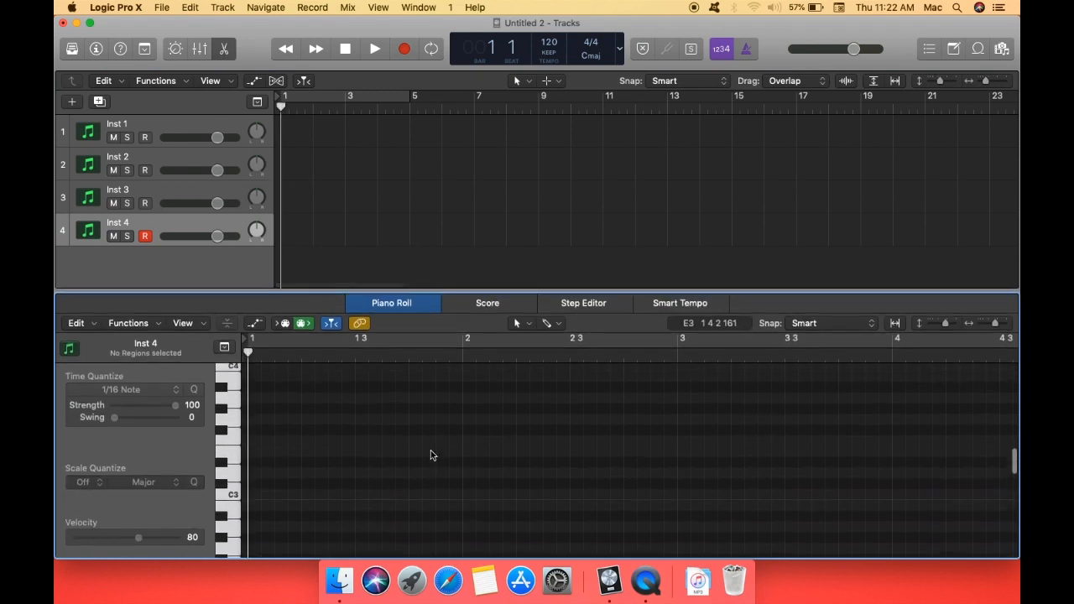
left_click(491, 302)
left_click(415, 305)
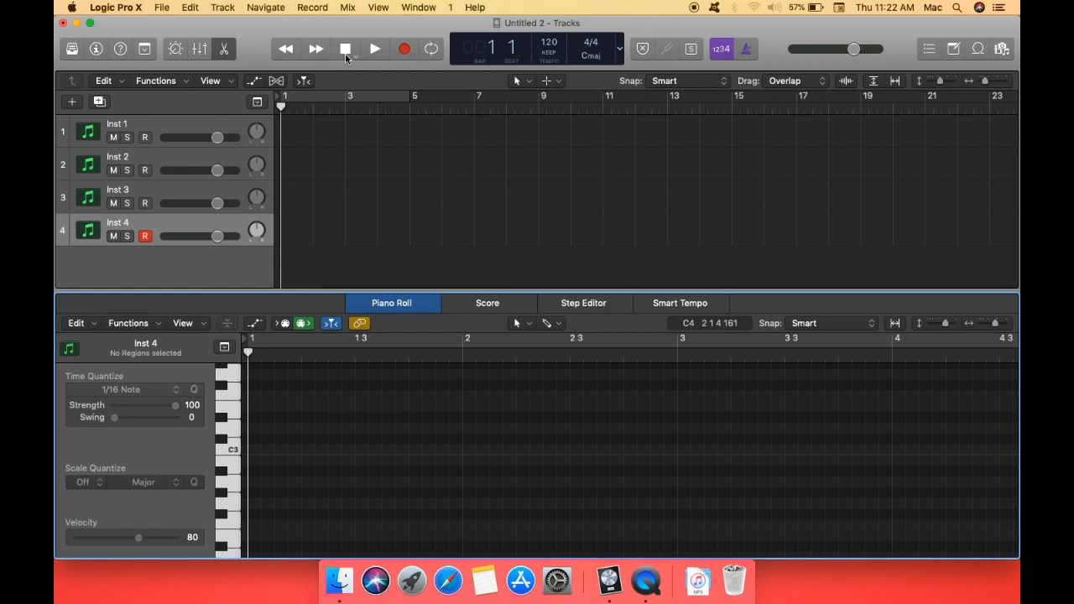
left_click(226, 49)
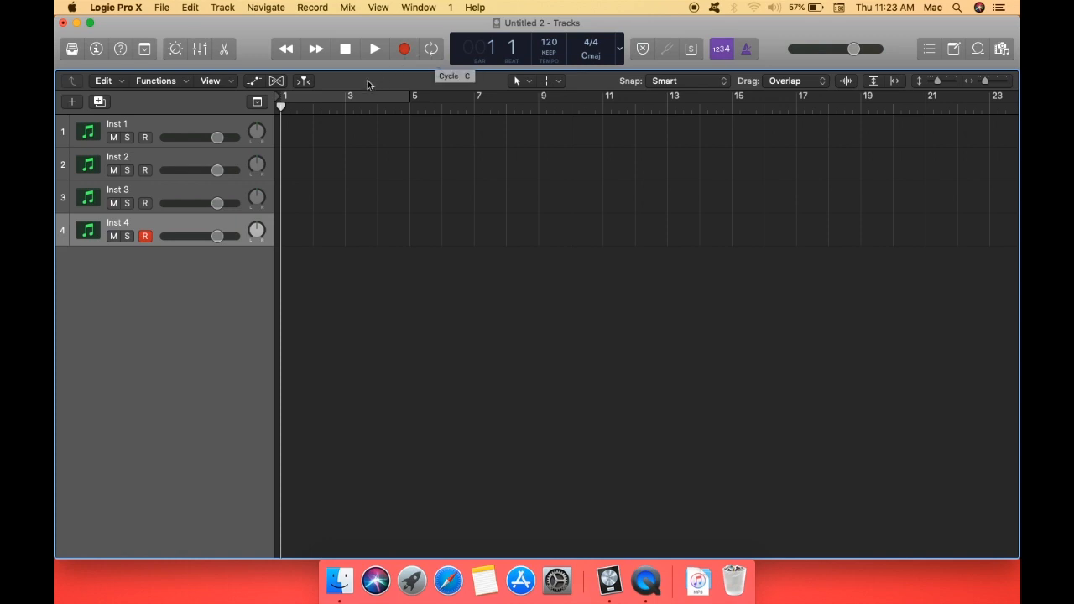
Turn on the cycle range over bars 1 to 5 and create a marker at bar 1
double_click(345, 99)
left_click(399, 307)
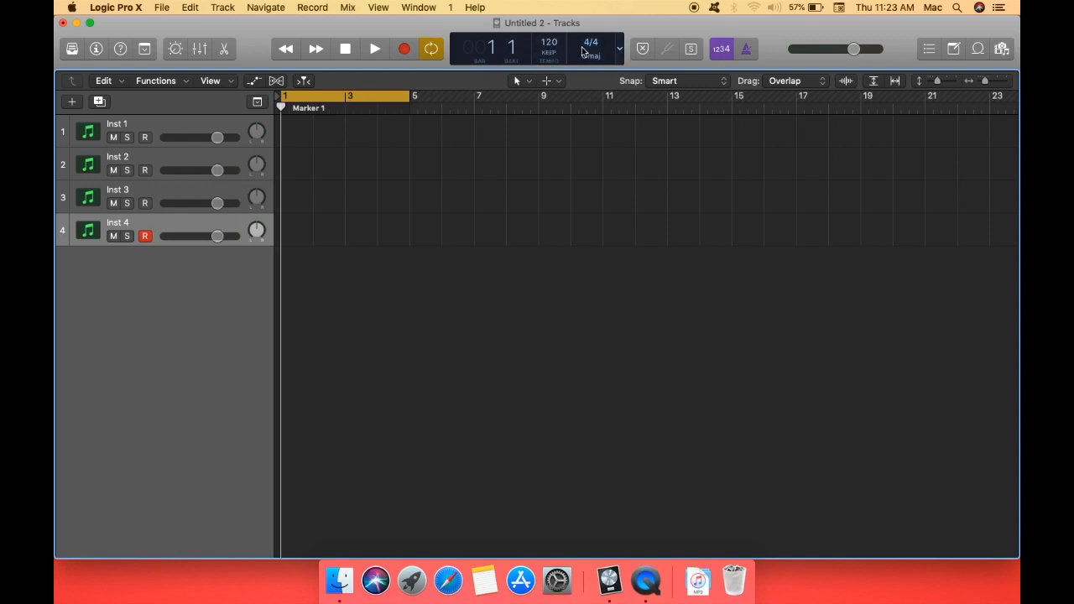
Switch the control bar display to Beats & Project (Large)
left_click(619, 52)
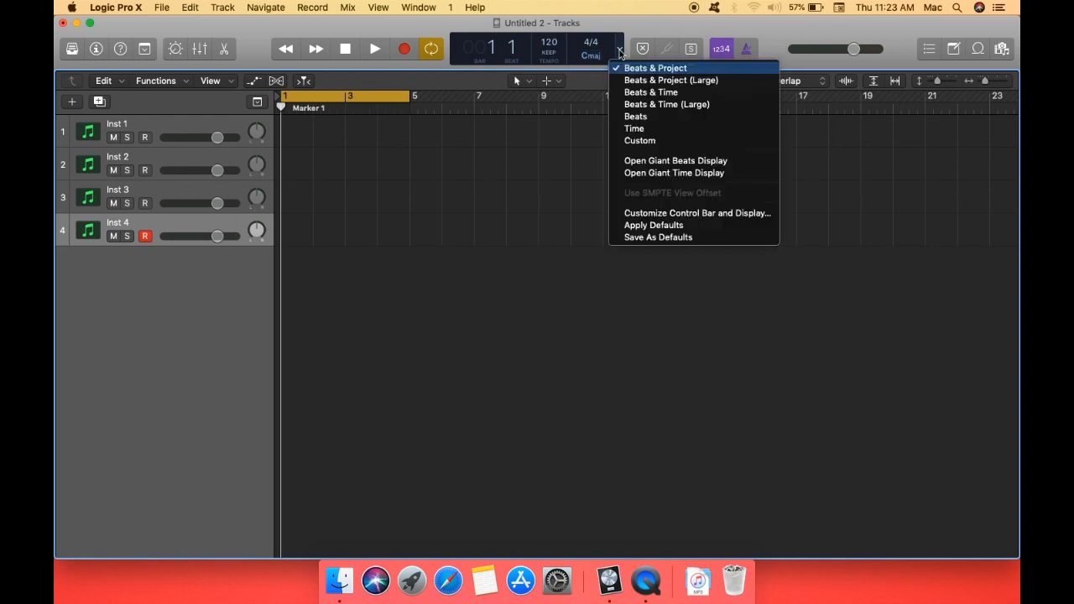
left_click(647, 81)
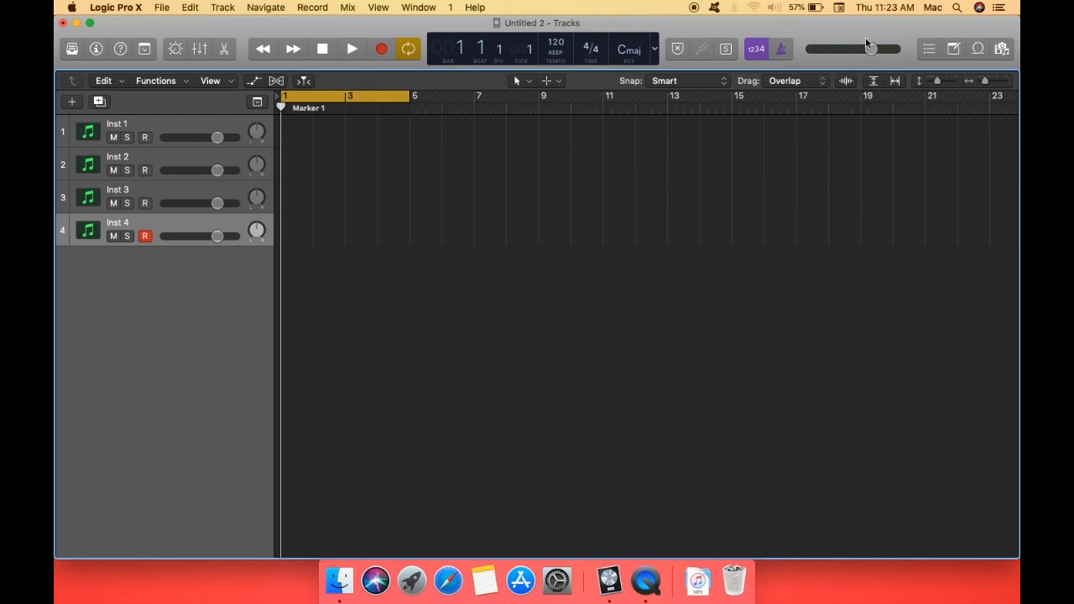
View the list editors, and write "kaise mujhe tum mil gayi" followed by a line with "A" and "D" in the project notes
left_click(929, 50)
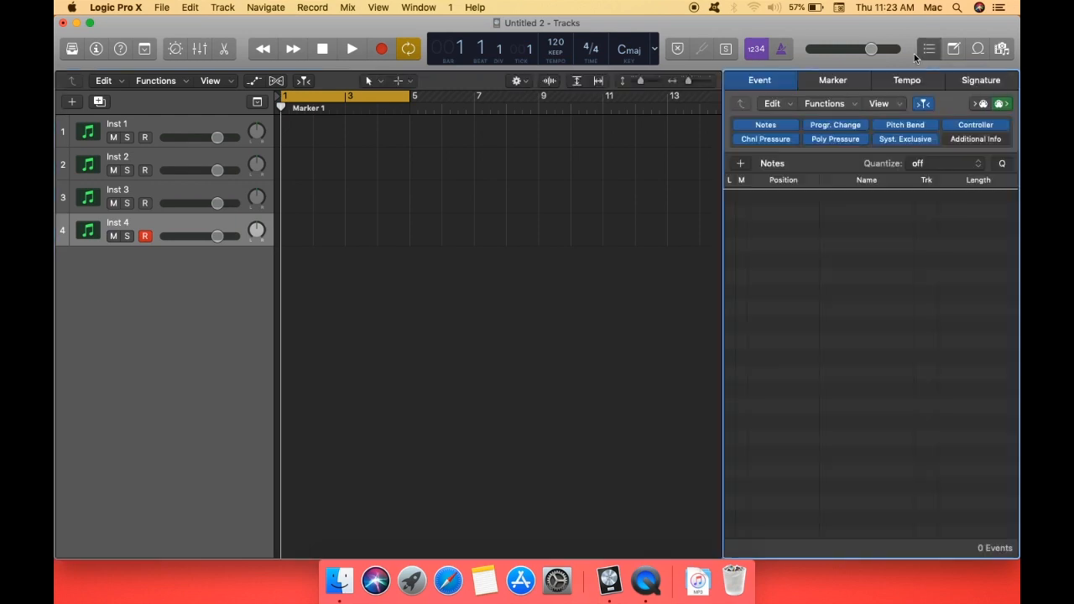
left_click(953, 50)
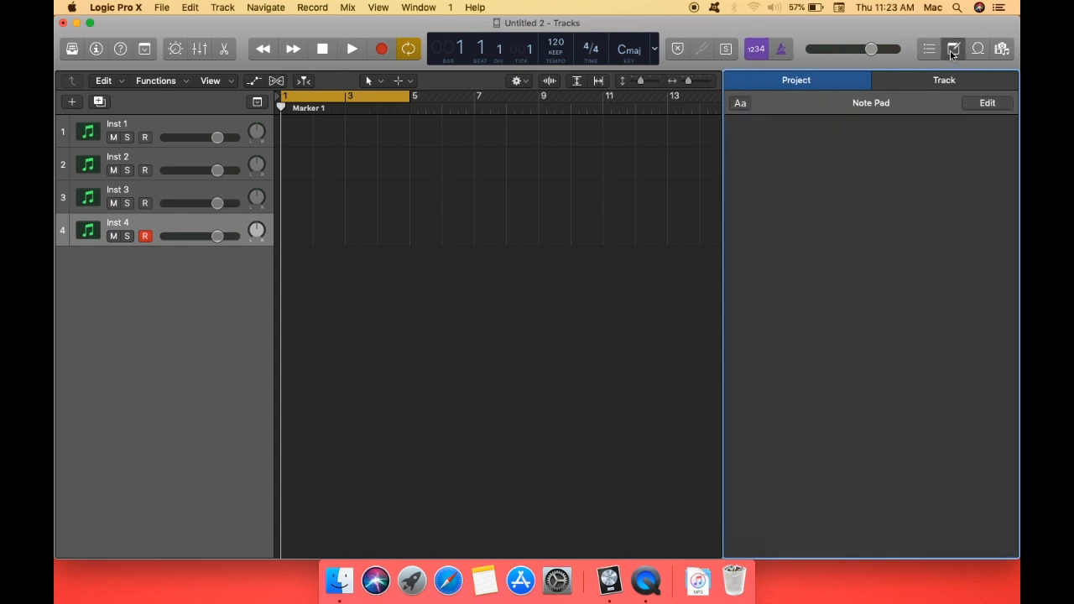
left_click(985, 105)
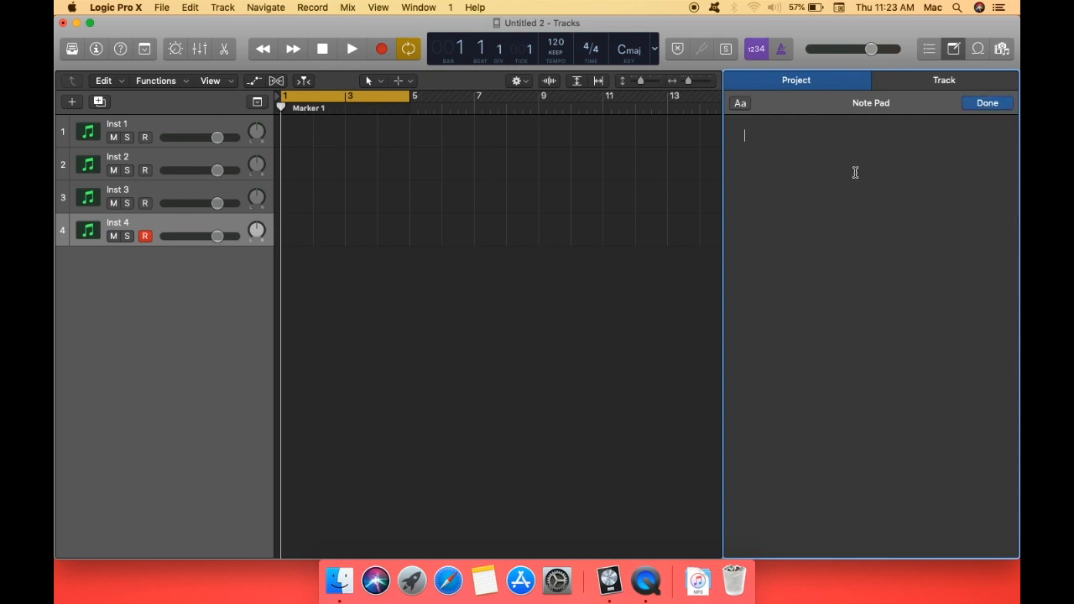
type("kaise mujhe tum mil gayi")
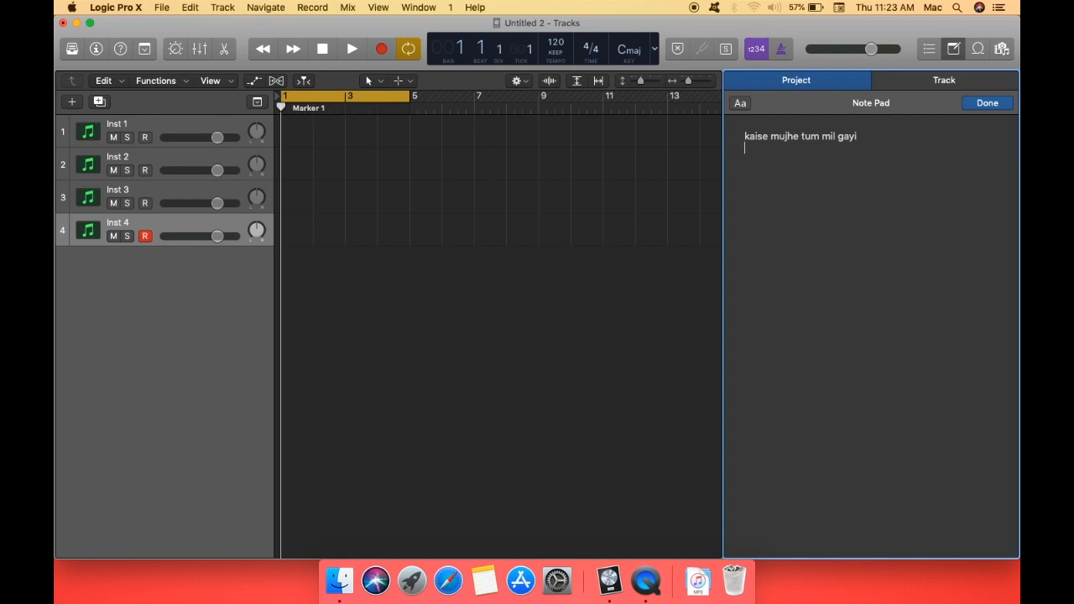
key("Return")
type("A       D")
Show the Apple Loops browser and filter the loops by the Sound Effects instrument category
left_click(977, 48)
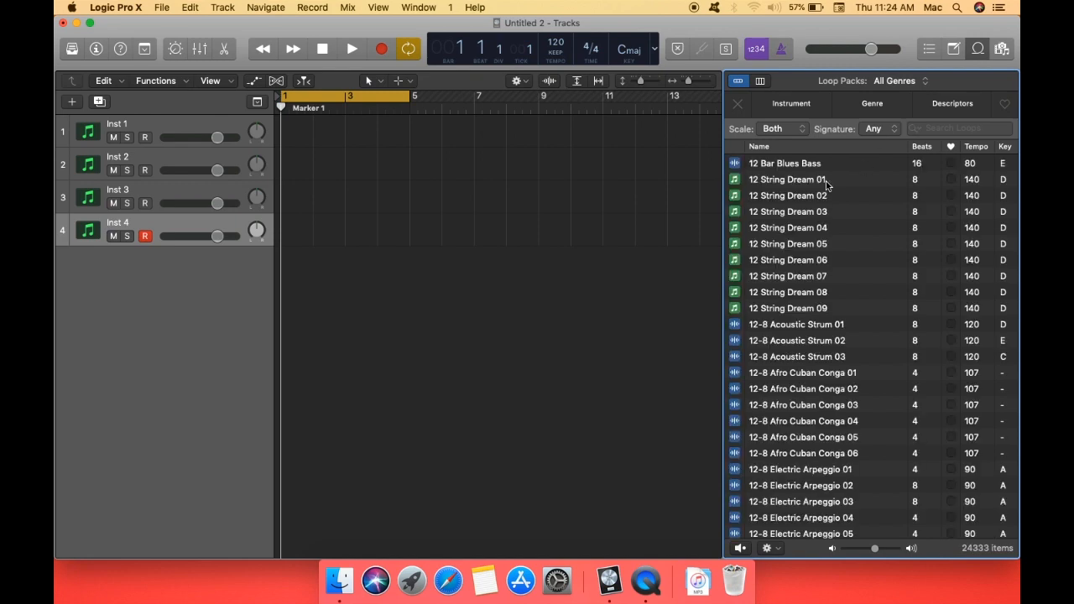
left_click(796, 106)
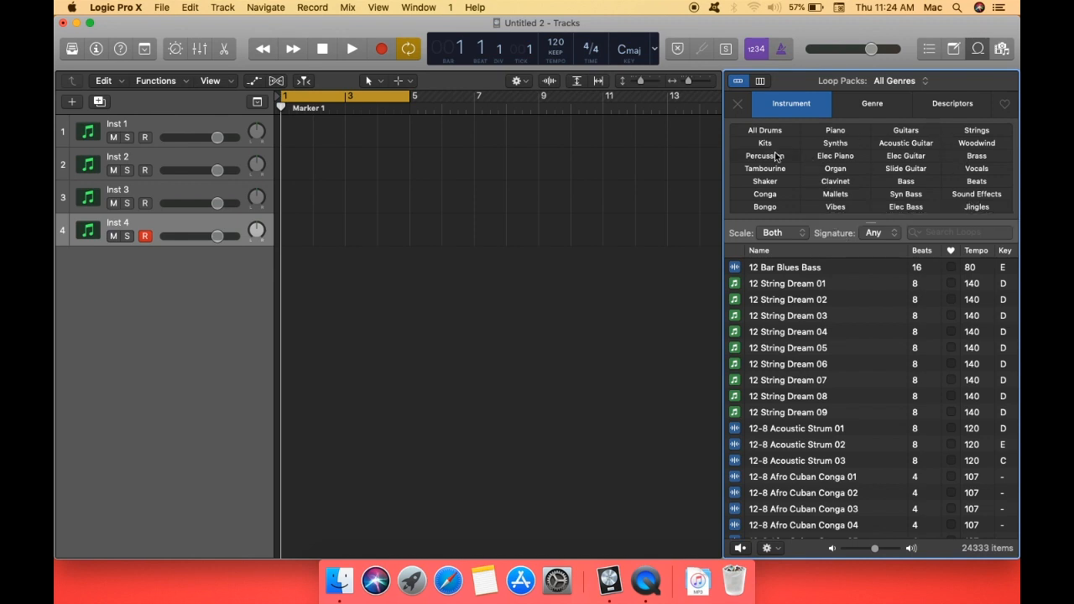
left_click(781, 157)
left_click(781, 159)
left_click(977, 194)
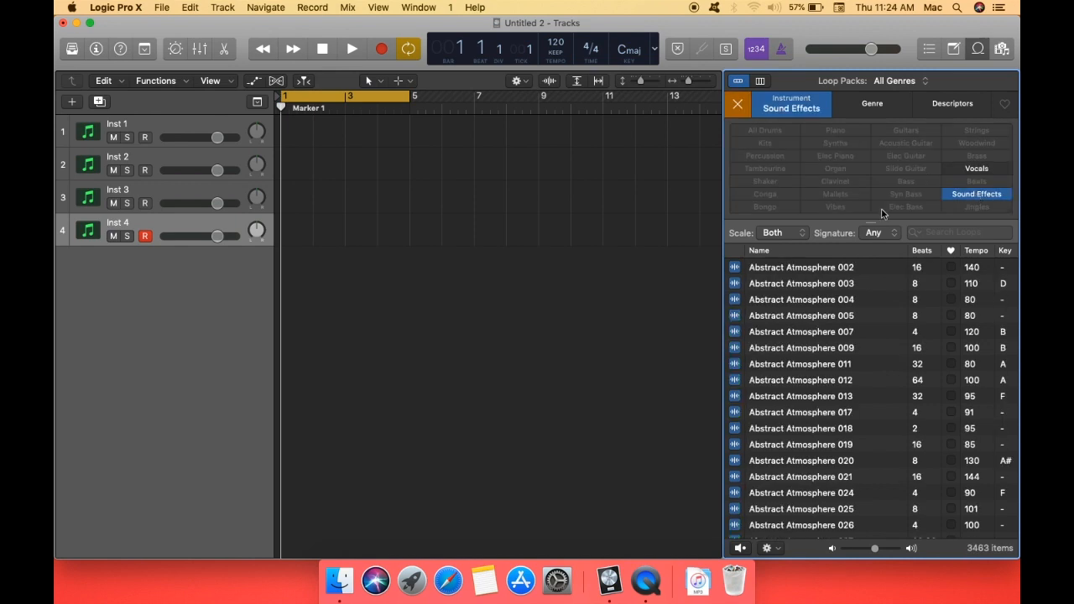
Browse the Sound Effects loops and preview the Auto Open Door Exterior 2 loop
scroll(844, 289, "down", 15)
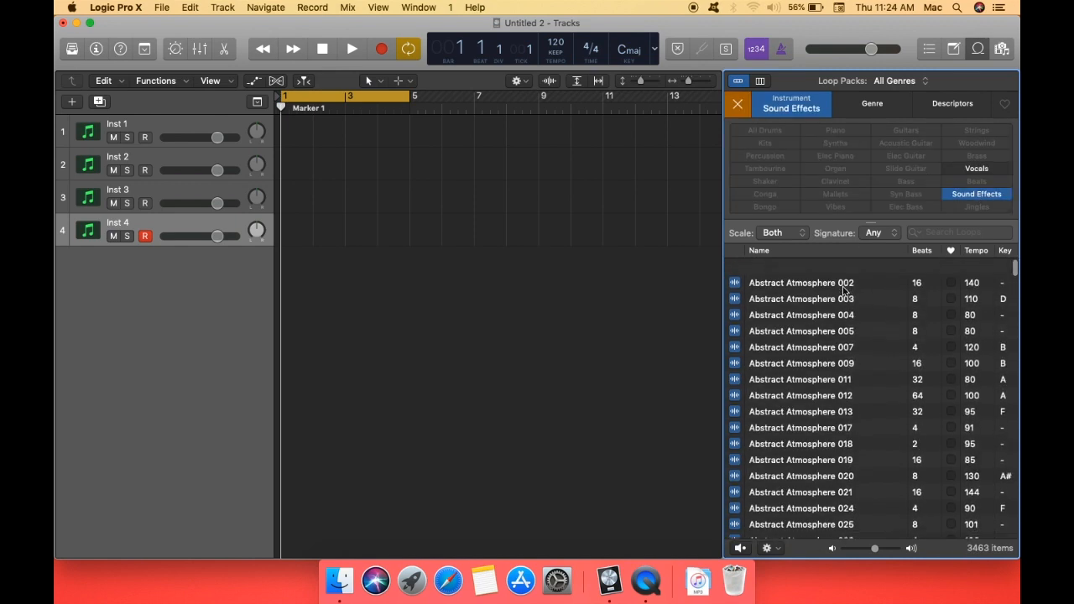
scroll(873, 384, "down", 10)
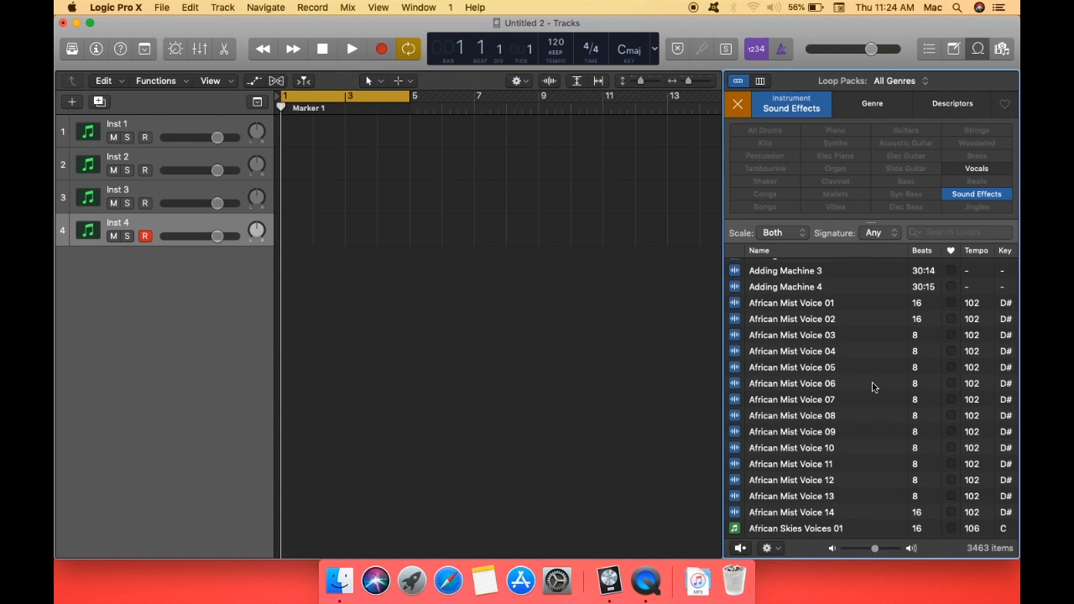
scroll(873, 386, "down", 10)
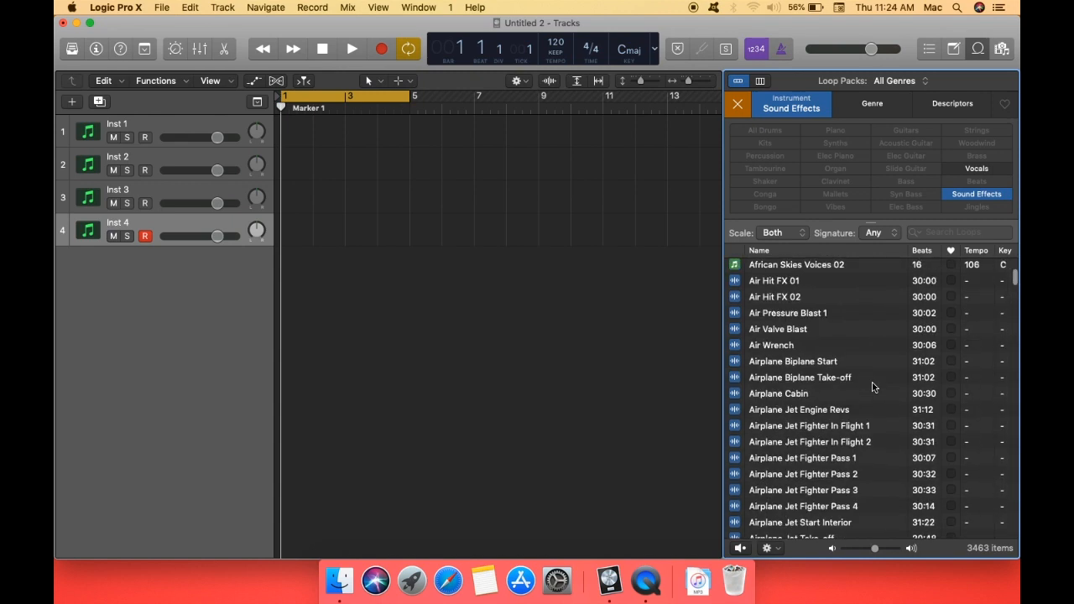
scroll(872, 387, "down", 8)
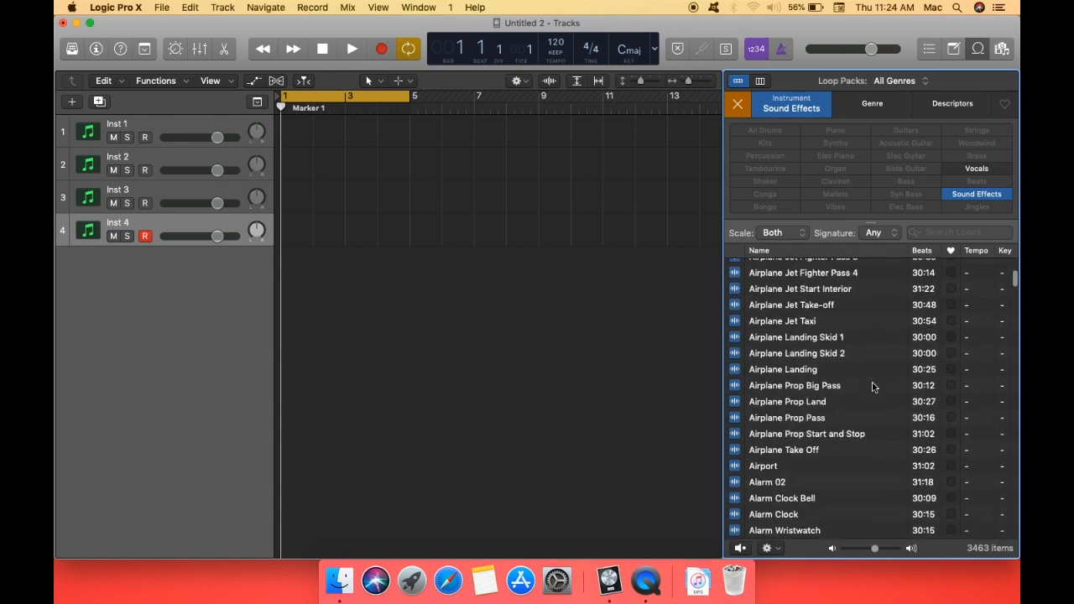
scroll(872, 387, "down", 6)
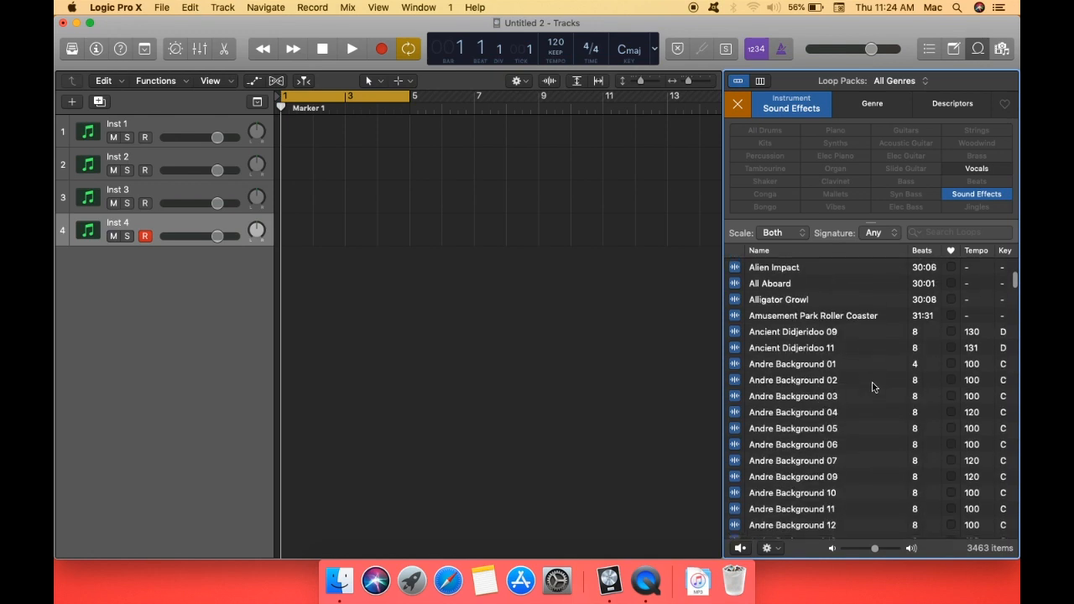
scroll(872, 387, "down", 5)
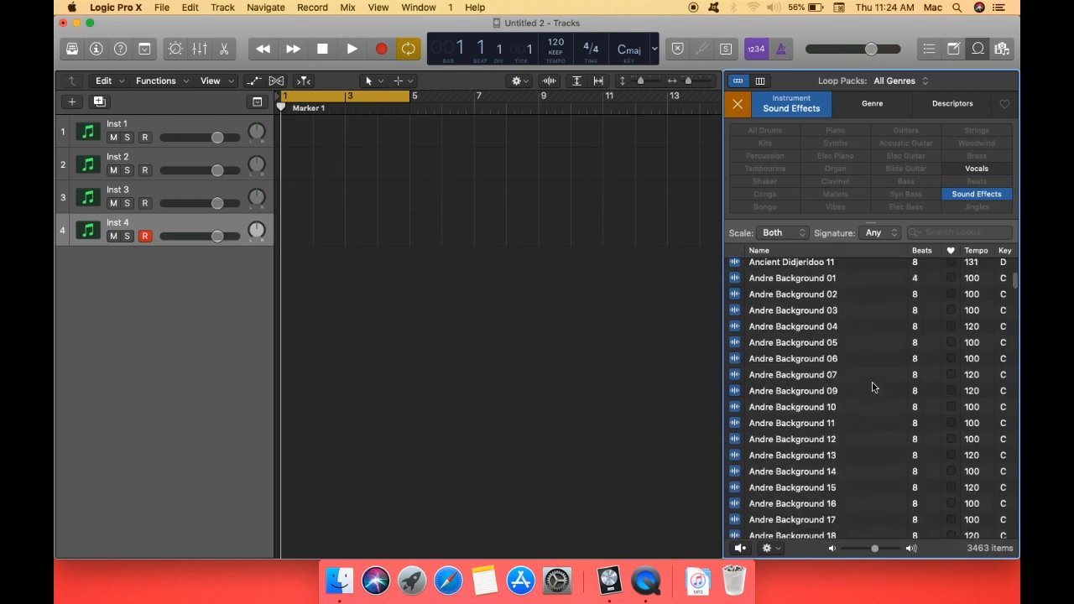
scroll(872, 387, "down", 4)
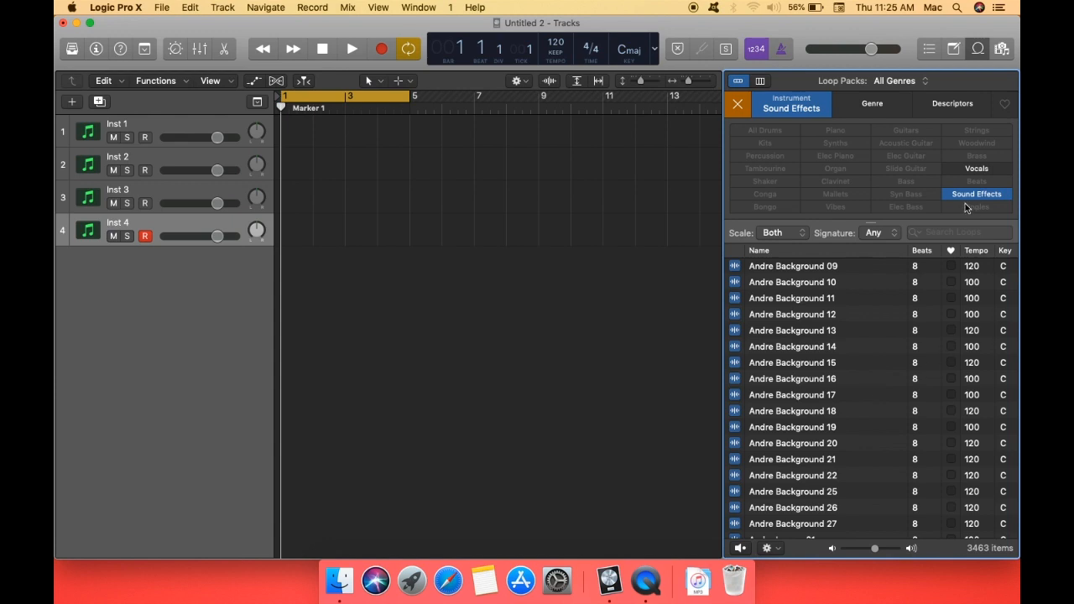
scroll(856, 436, "down", 5)
scroll(856, 435, "down", 15)
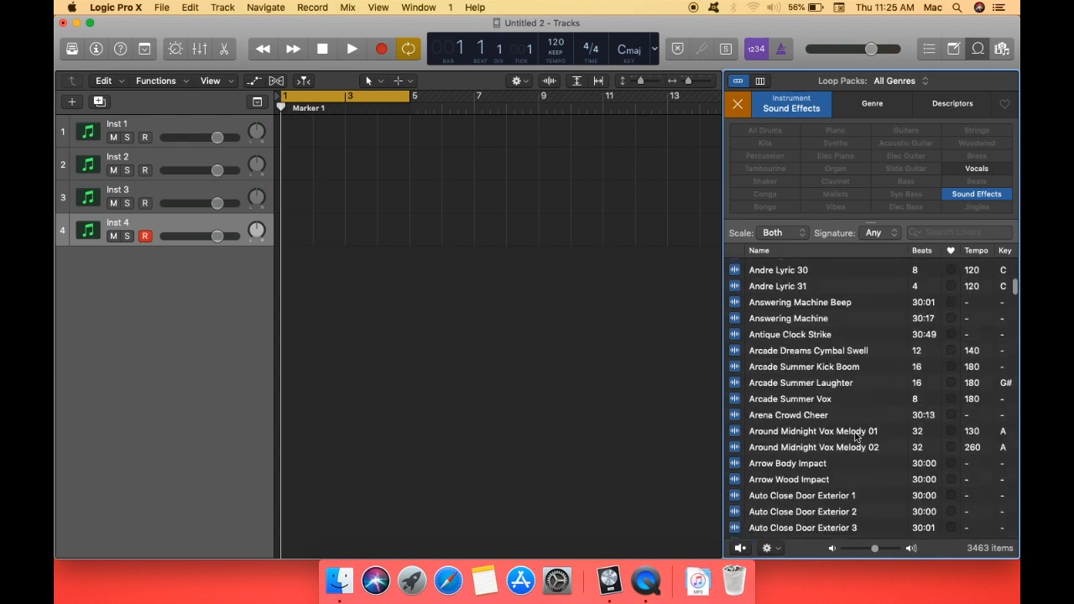
scroll(856, 435, "down", 5)
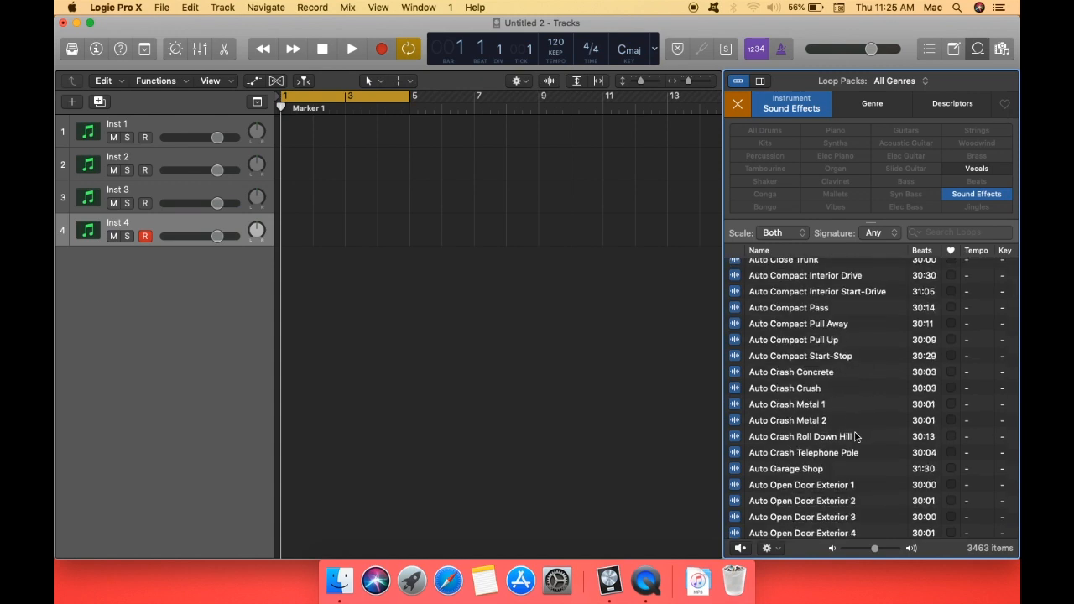
scroll(856, 436, "down", 3)
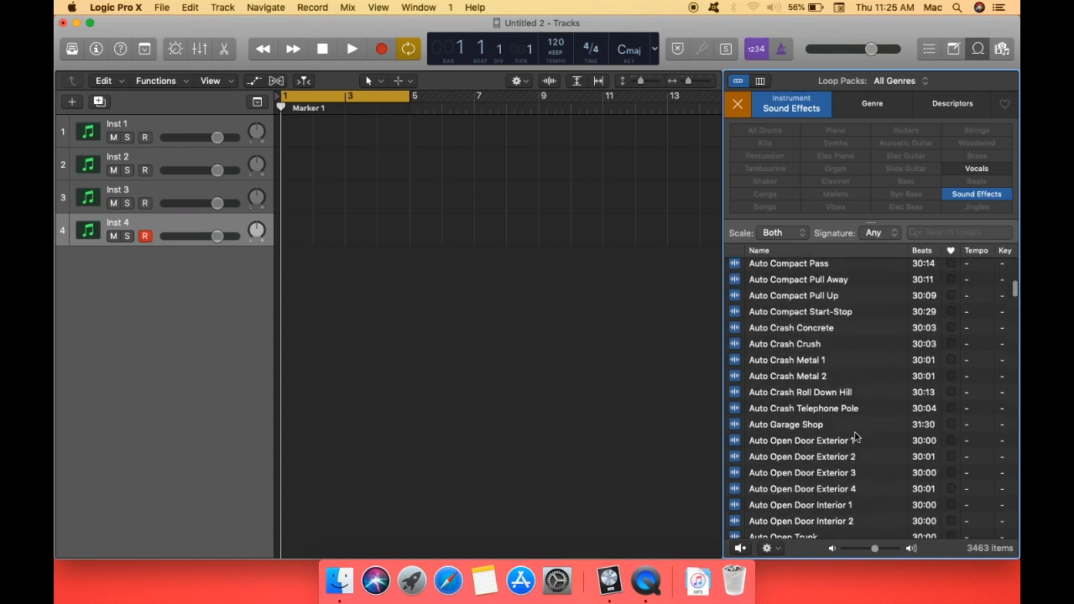
scroll(856, 436, "down", 2)
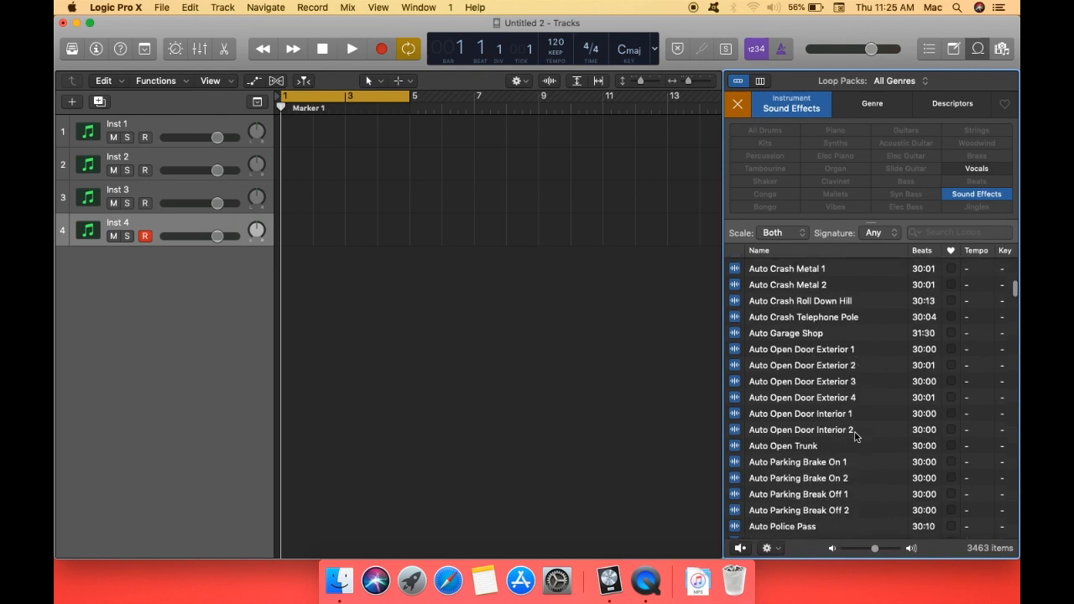
scroll(856, 436, "down", 3)
scroll(856, 435, "up", 3)
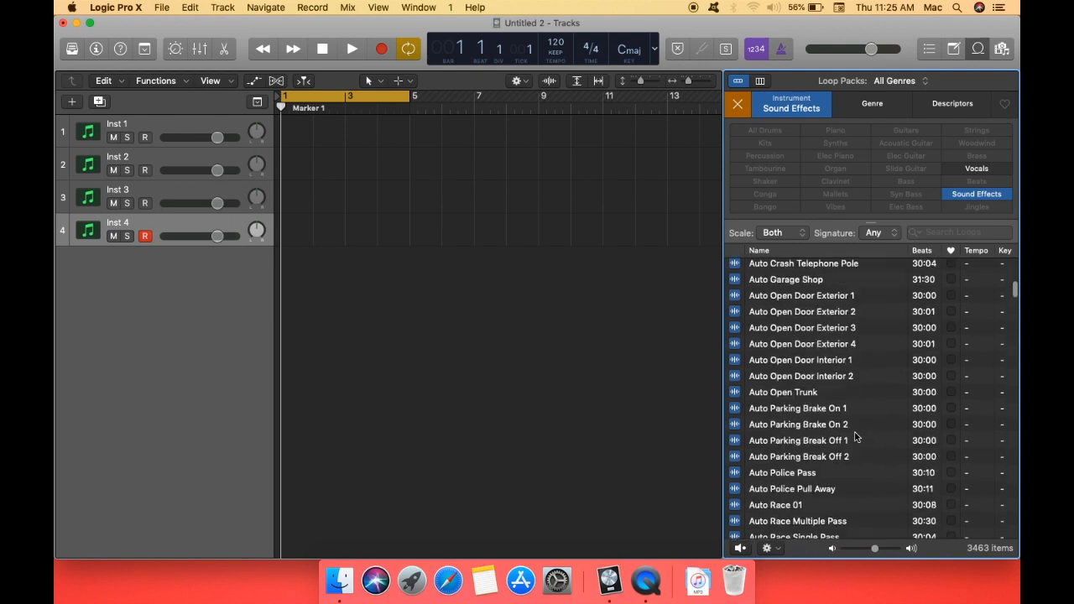
left_click(804, 323)
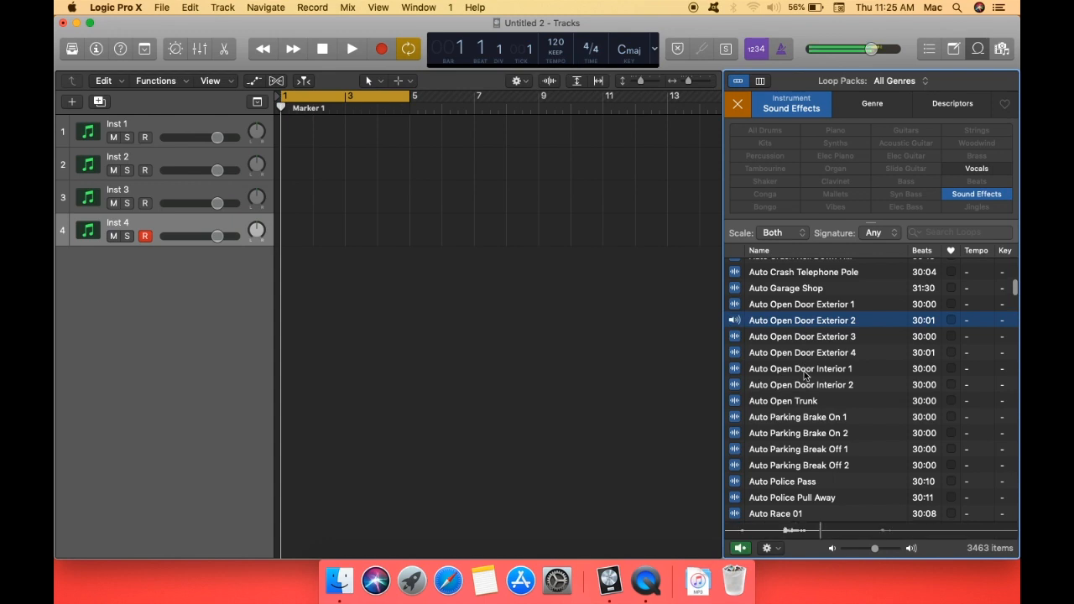
scroll(804, 375, "down", 3)
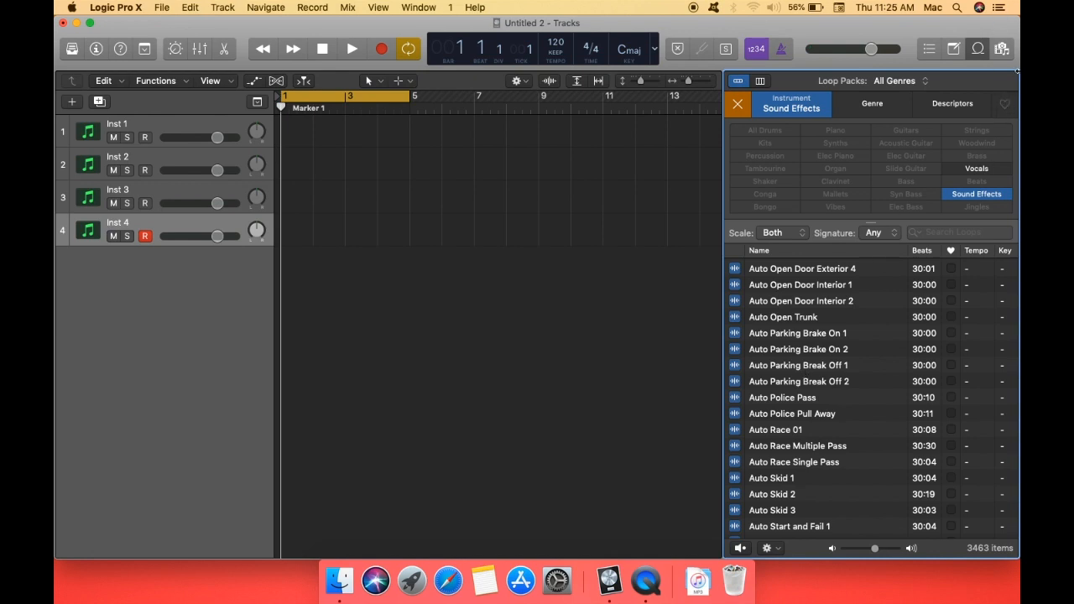
View the project audio browser and its audio file commands without choosing any, and hide the browser
left_click(1003, 49)
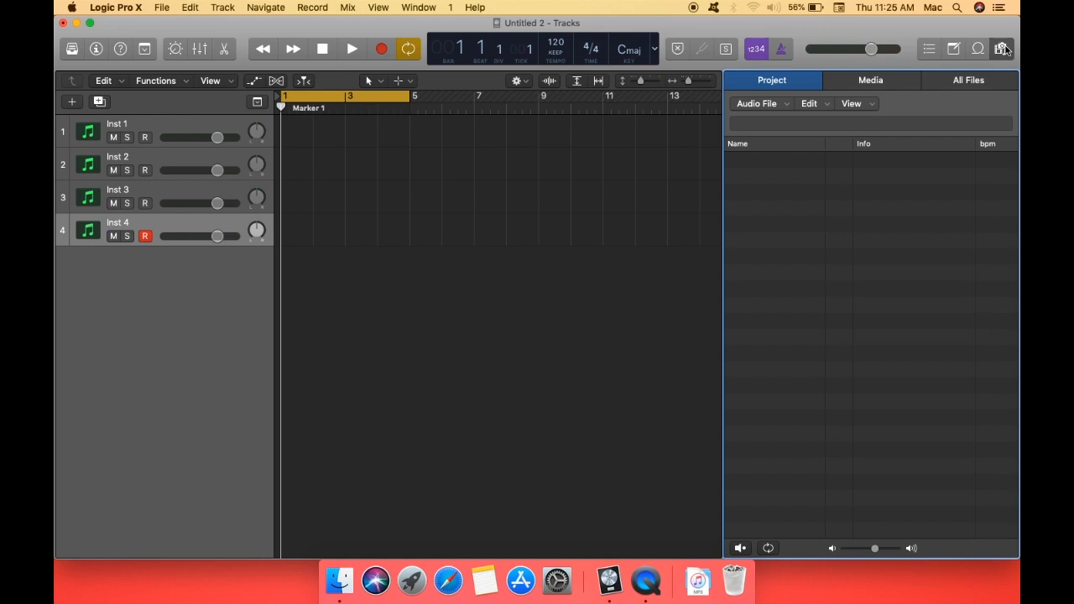
left_click(768, 107)
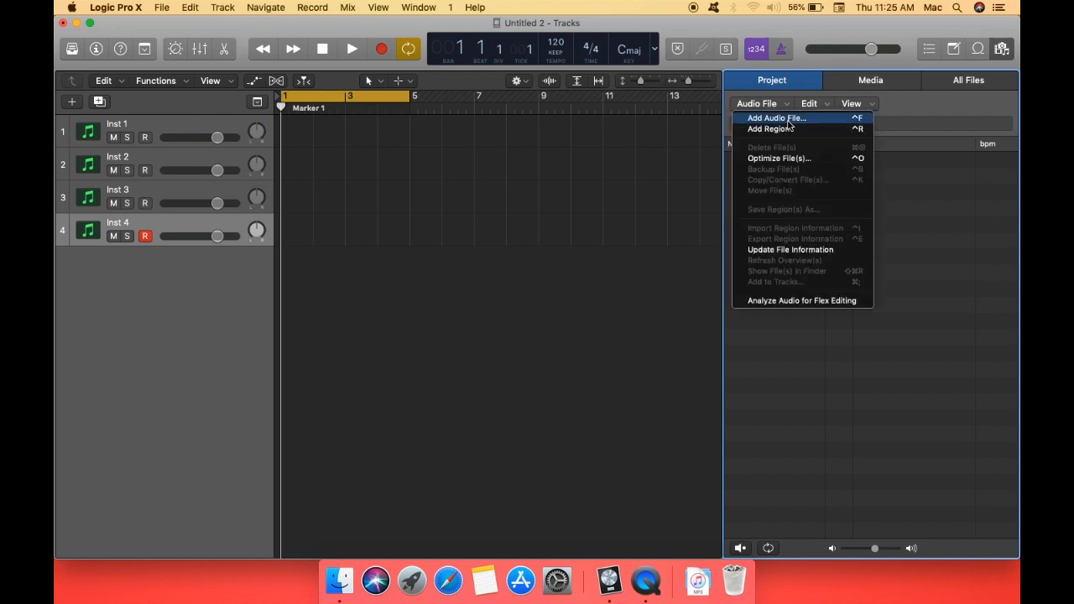
left_click(897, 366)
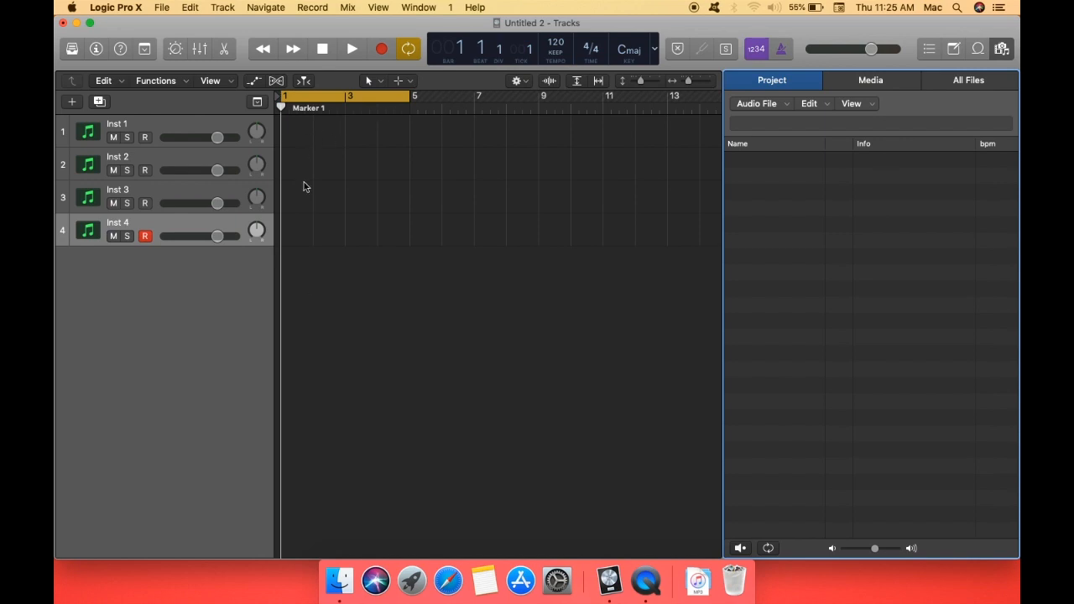
left_click(1002, 50)
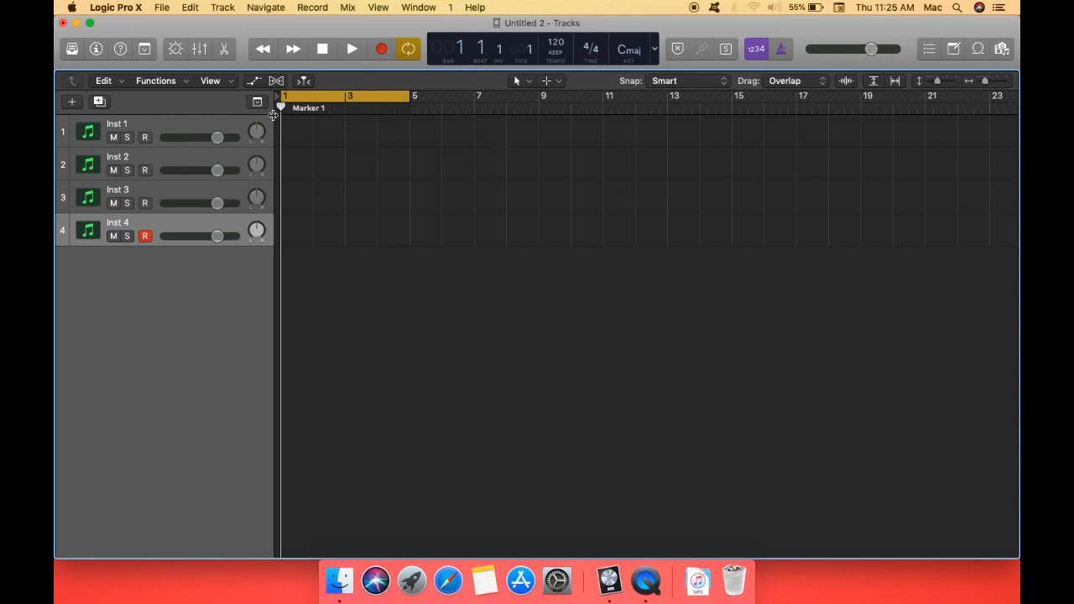
Zoom the Tracks area timeline in and out horizontally, leaving it slightly more zoomed out
key("super+Right")
key("super+Right")
key("super+Right")
key("super+Right")
key("super+Right")
key("super+Left")
key("super+Left")
key("super+Left")
key("super+Left")
key("super+Left")
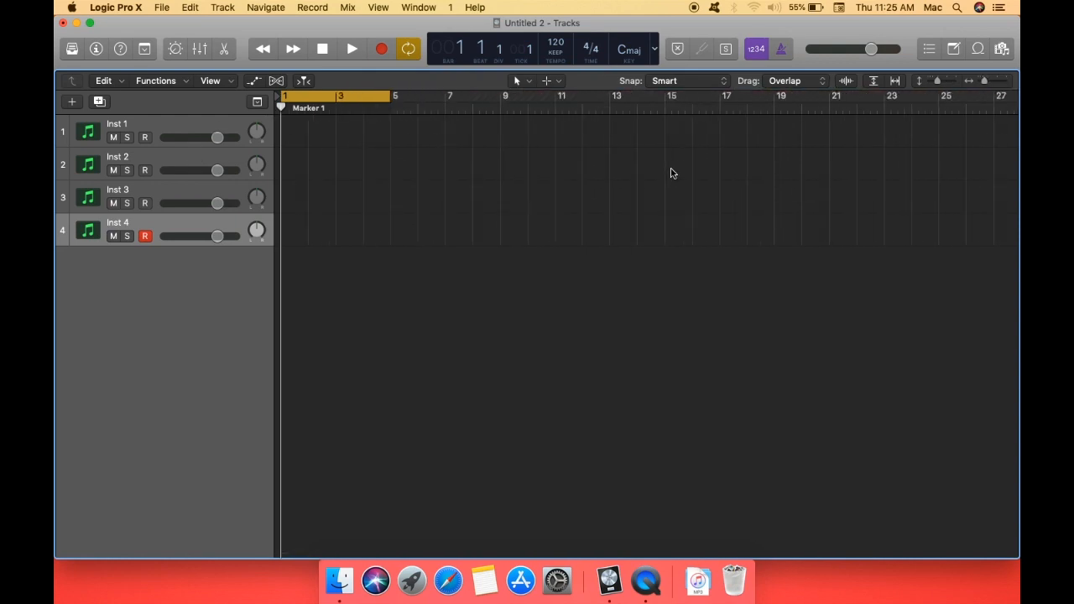
key("super+l")
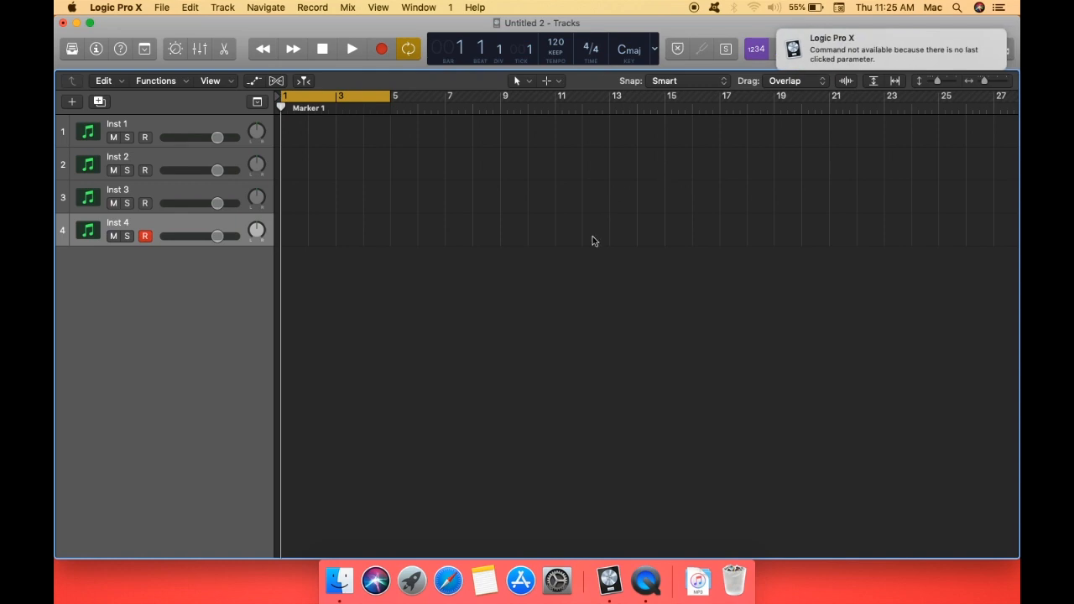
Zoom the timeline repeatedly between beat-level detail and about 27 bars, finishing with about seven bars in view
key("super+Right")
key("super+Right")
key("super+Right")
key("super+Right")
key("super+Left")
key("super+Left")
key("super+Left")
key("super+Right")
key("super+Right")
key("super+Right")
key("super+Right")
key("super+Right")
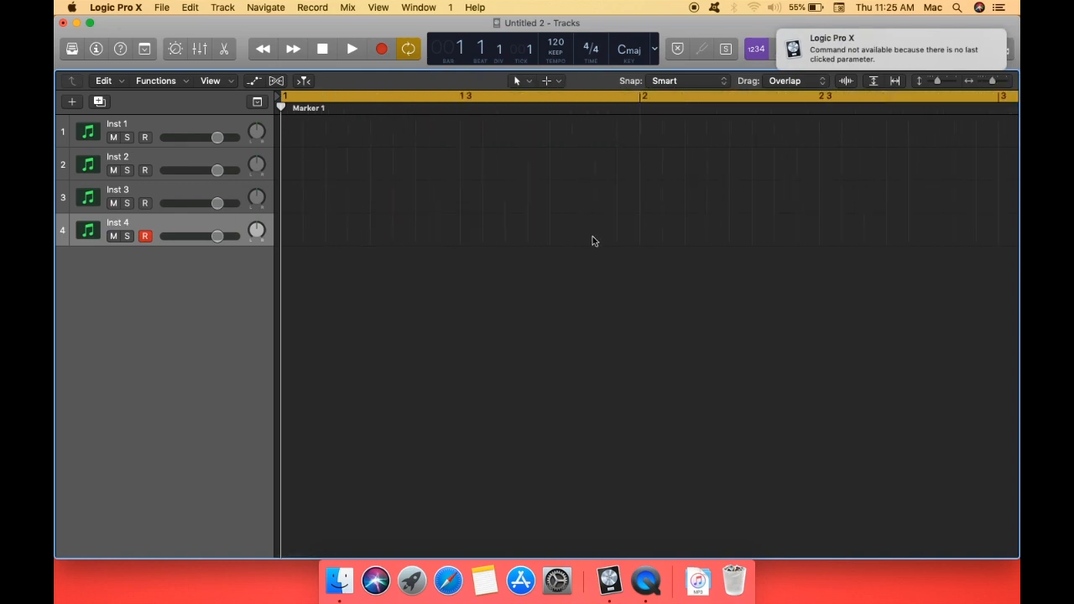
key("super+Left")
key("super+Left")
key("super+Left")
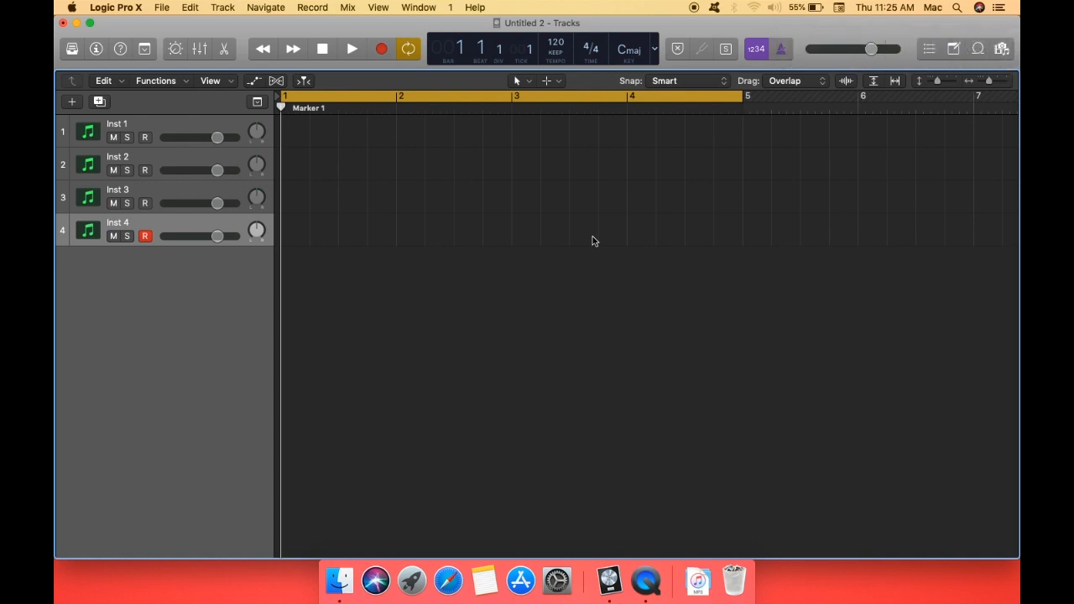
key("super+Left")
key("super+Left")
key("super+Left")
key("super+Left")
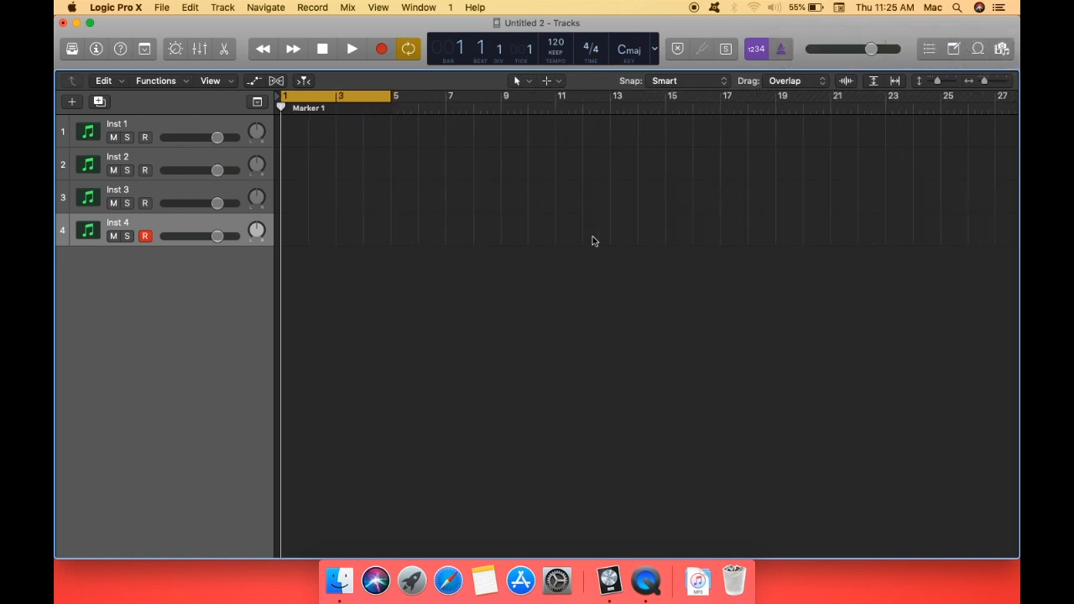
key("super+Right")
key("super+Right")
key("super+Right")
key("super+Right")
key("super+Right")
key("super+Right")
key("super+Left")
key("super+Left")
key("super+Left")
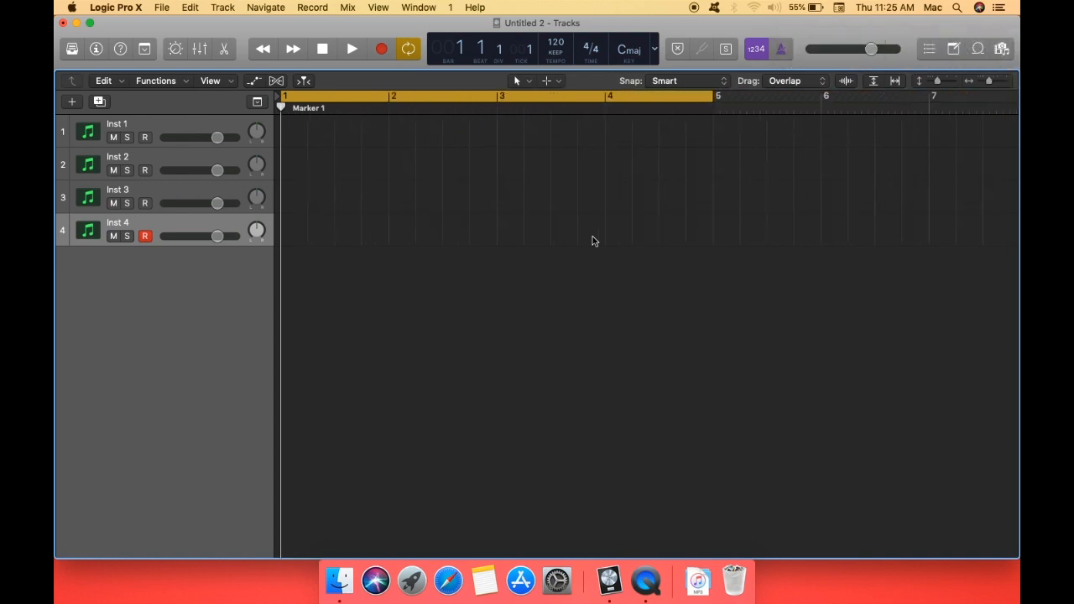
Zoom the tracks vertically in and out, leaving the four instrument tracks taller
key("super+Down")
key("super+Down")
key("super+Down")
key("super+Down")
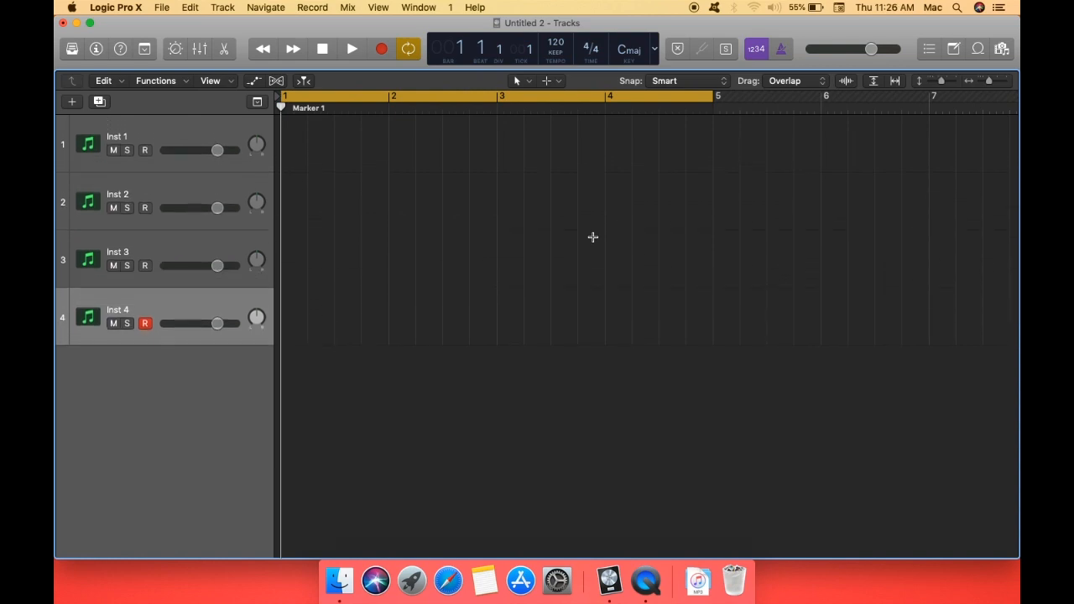
key("super+Up")
key("super+Up")
key("super+Up")
key("super+Up")
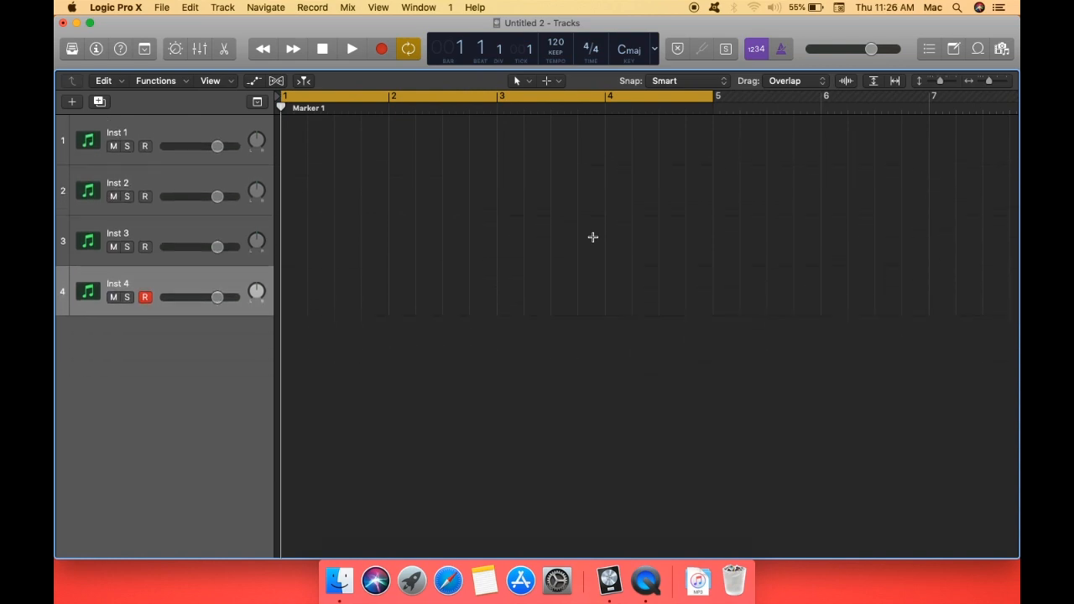
key("super+Down")
key("super+Down")
key("super+Down")
key("super+Down")
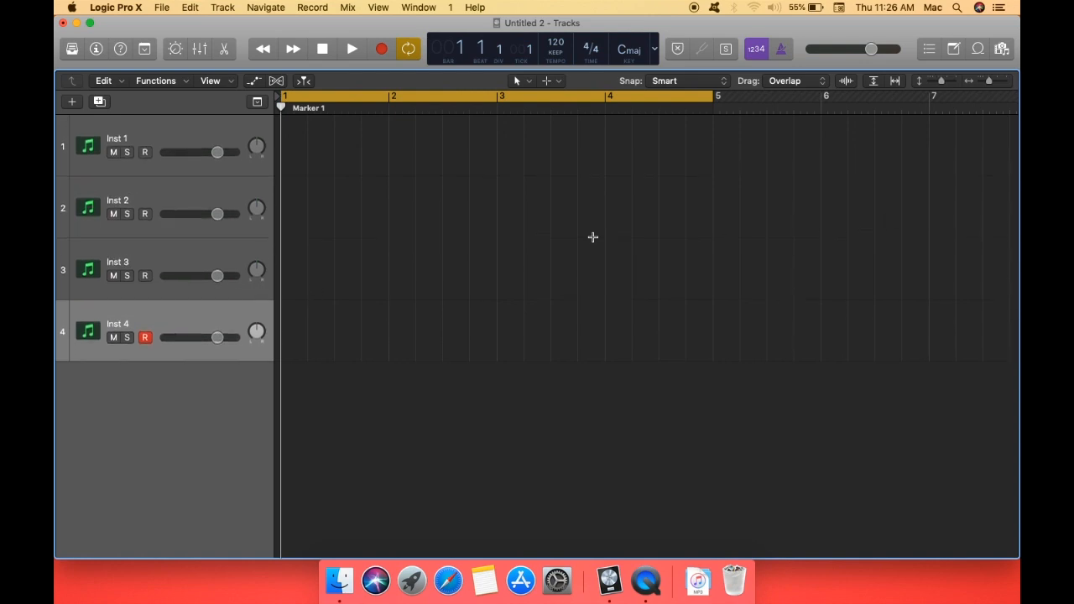
Zoom the timeline out to about 65 bars, back in to about seven, and finish at about 17 bars
key("super+Left")
key("super+Left")
key("super+Left")
key("super+Left")
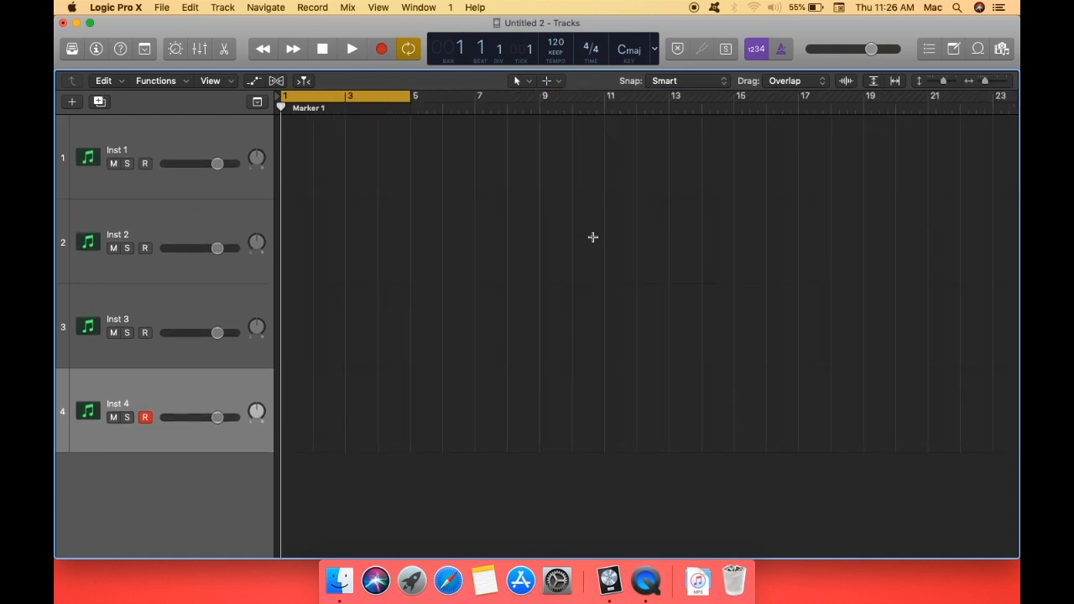
key("super+Left")
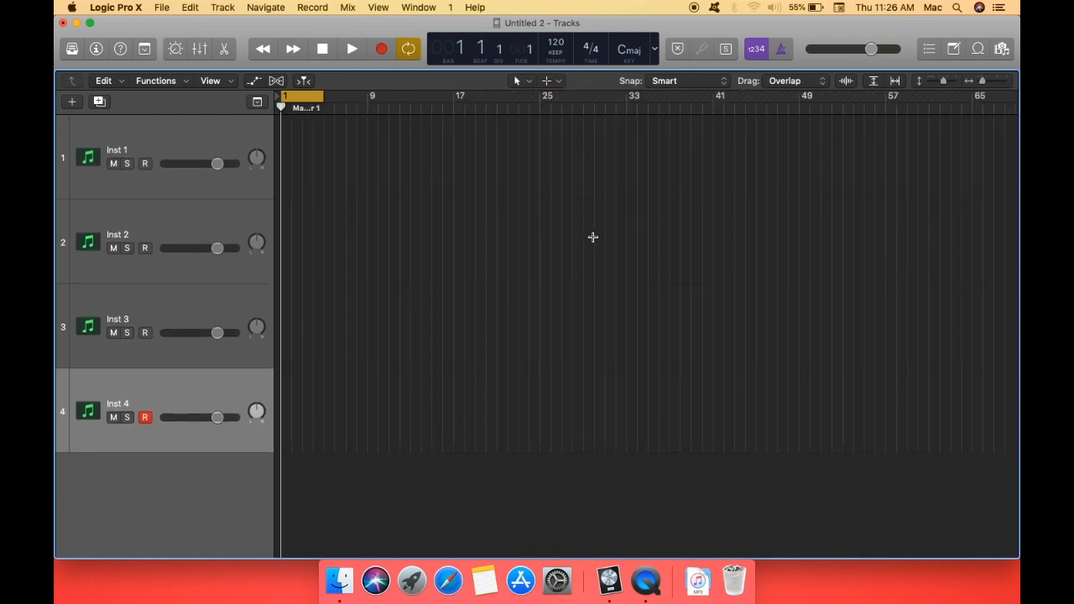
key("super+Right")
key("super+Right")
key("super+Right")
key("super+Right")
key("super+Right")
key("super+Right")
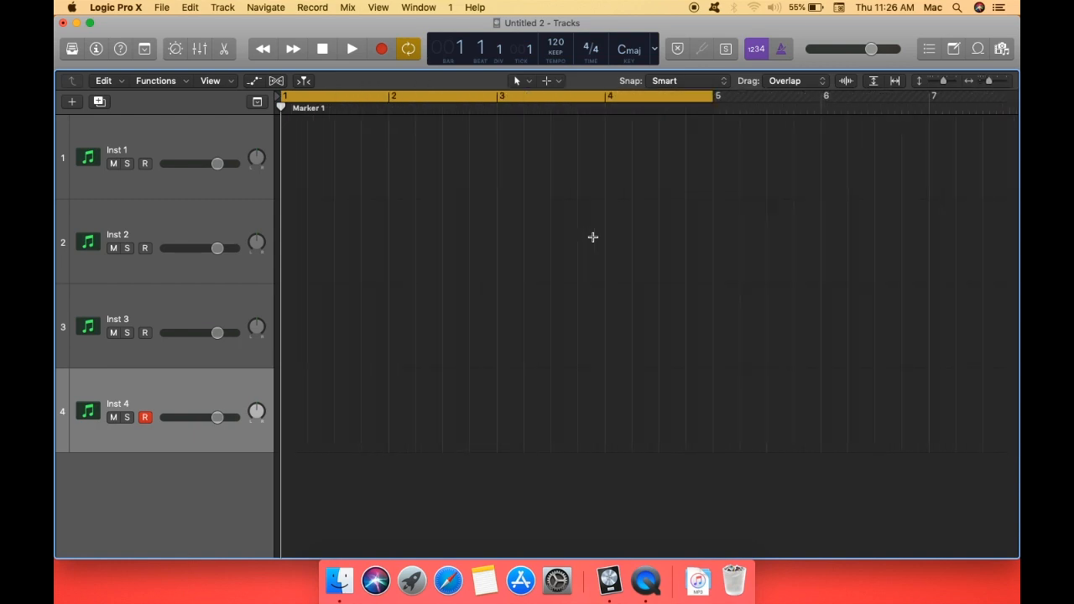
key("super+Left")
key("super+Left")
key("super+Left")
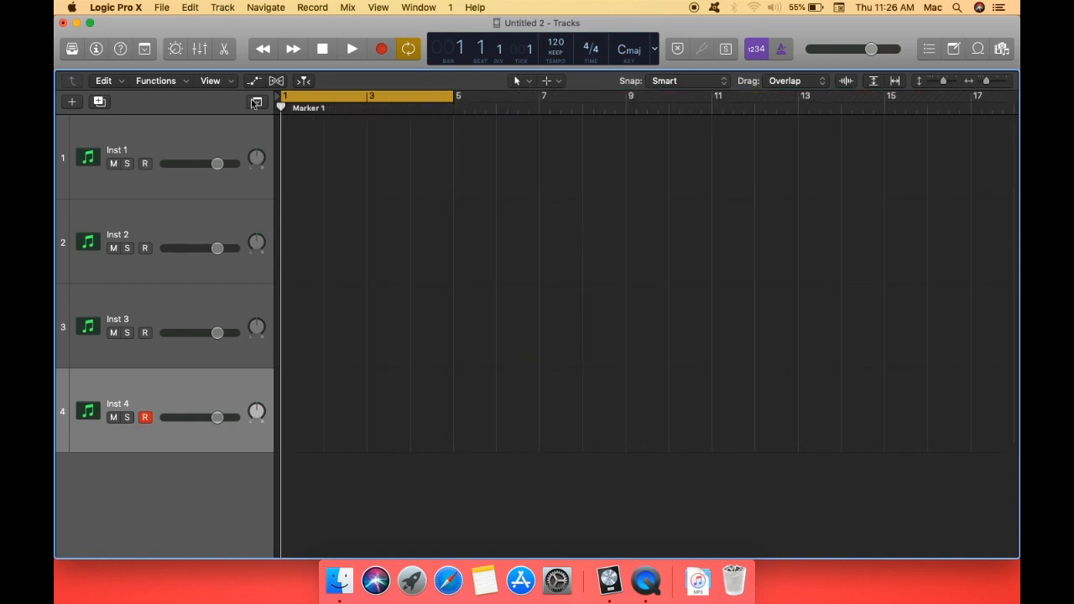
Show the Library and load the Steinway Grand Piano patch from the Piano sounds onto the Inst 1 track
left_click(74, 48)
left_click(332, 153)
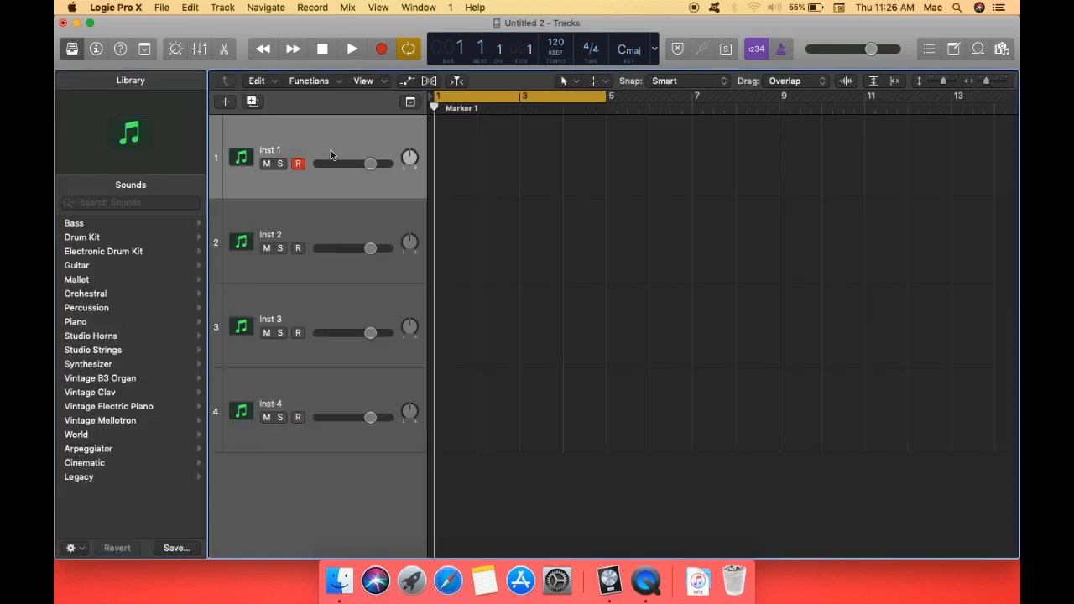
left_click(84, 323)
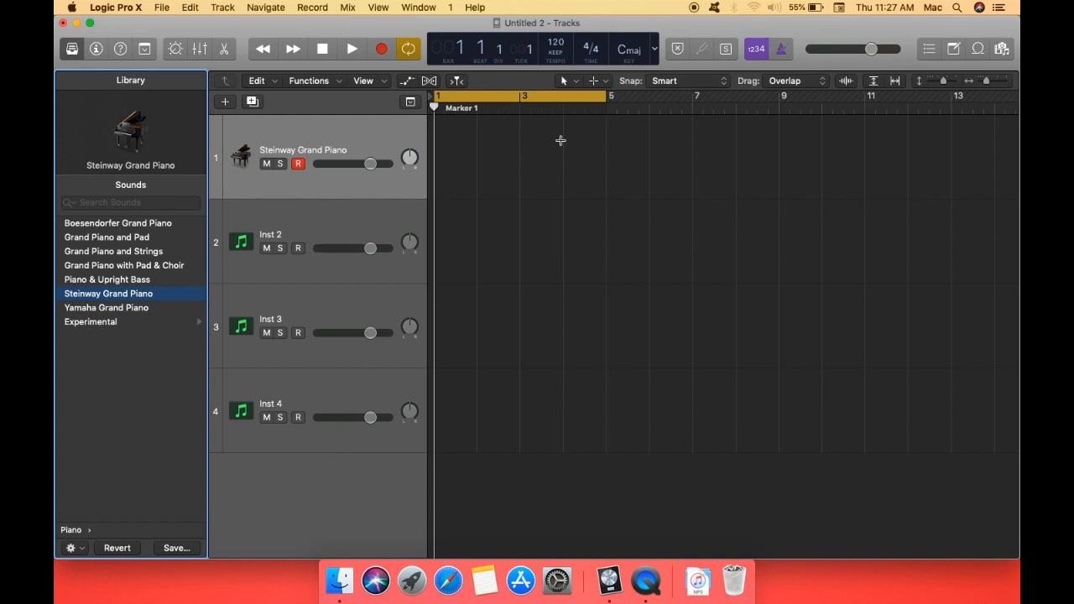
Show the Musical Typing keyboard, move it down over the Tracks area, and try out notes on the Steinway Grand Piano
key("super+k")
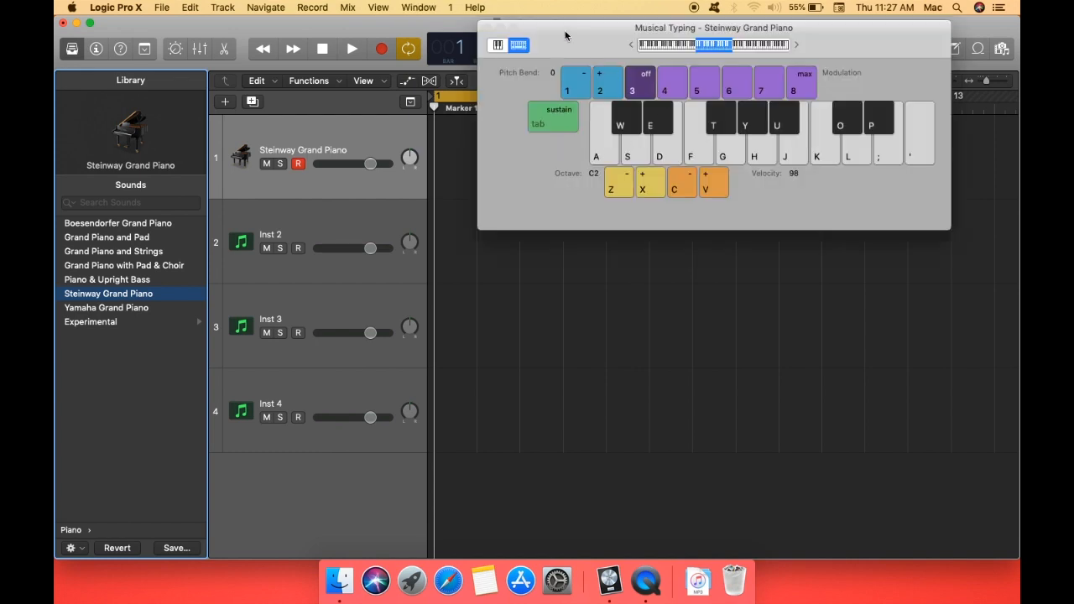
left_click_drag(566, 33, 527, 191)
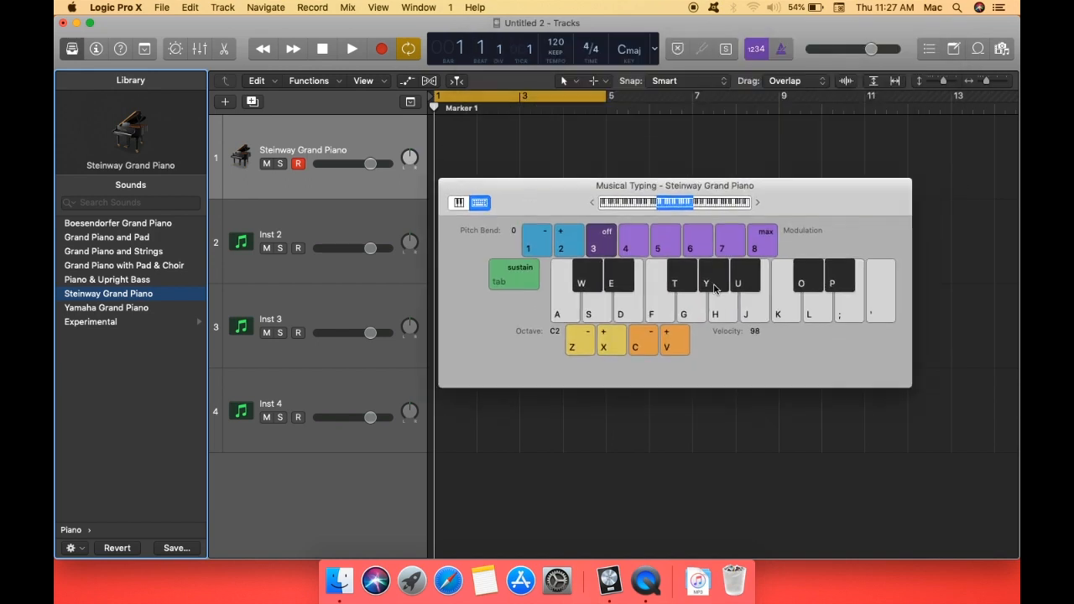
key("w")
key("e")
key("f")
key("y")
key("f")
key("t")
key("f")
key("y")
key("f")
key("y")
key("i")
key("i")
key("f")
key("y")
key("f")
key("y")
Record a short Musical Typing melody into bars 2 to 4 of the Steinway Grand Piano track, stop recording, and close the keyboard
scroll(549, 153, "up", 5)
scroll(440, 120, "down", 5)
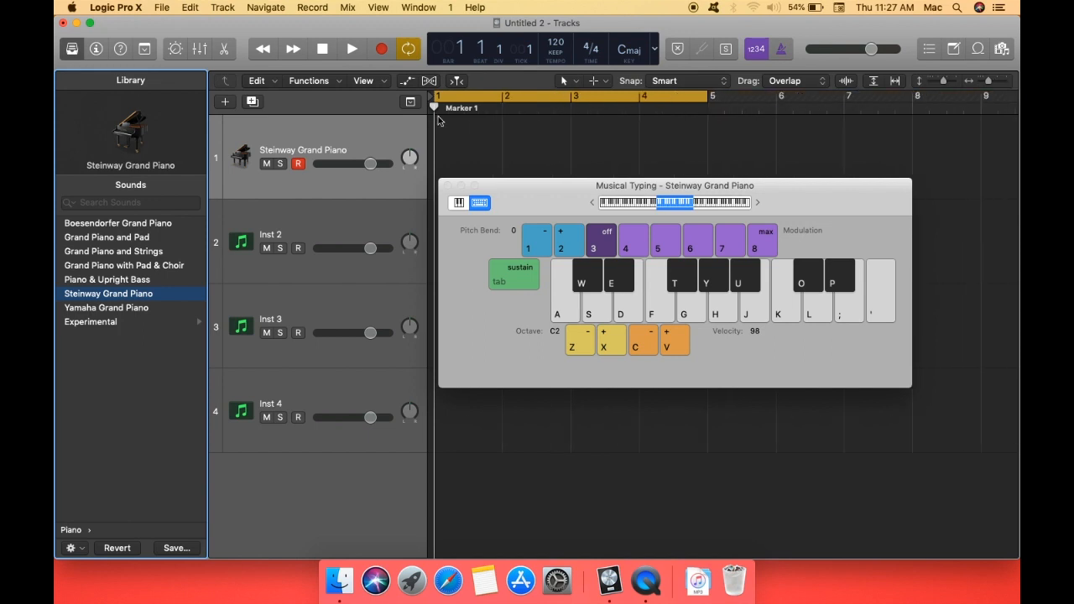
left_click(382, 51)
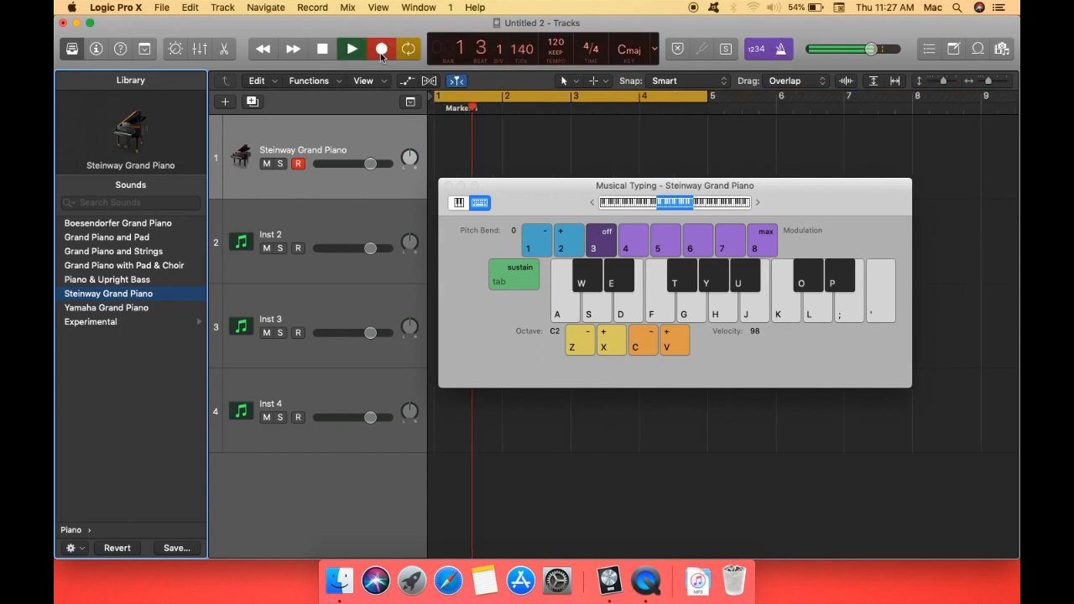
key("a")
key("d")
key("g")
key("h")
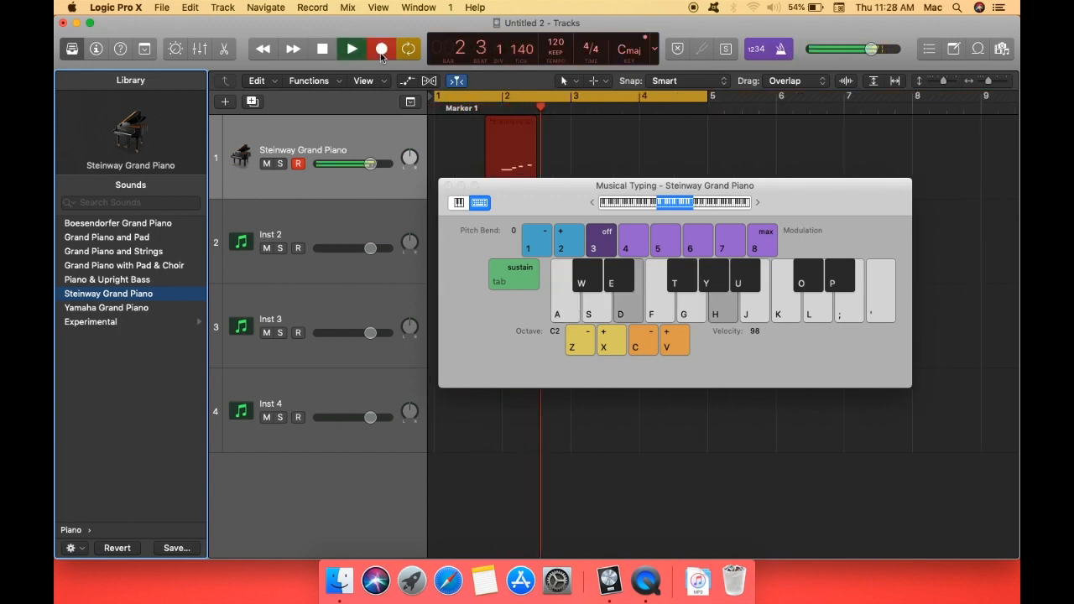
key("d")
key("g")
key("h")
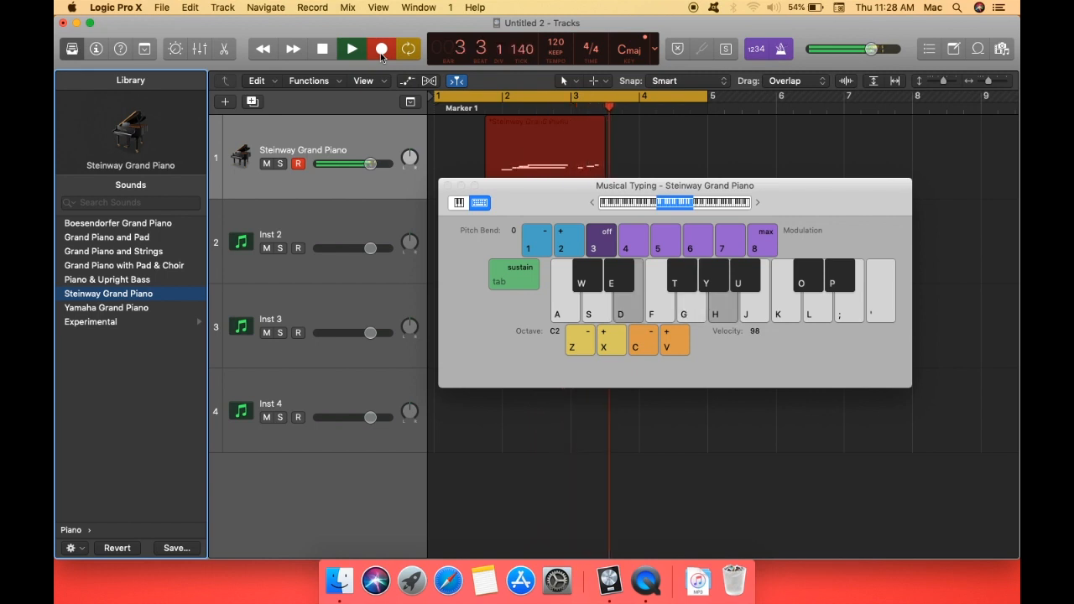
key("a")
key("d")
key("g")
key("h")
key("j")
key("k")
key("j")
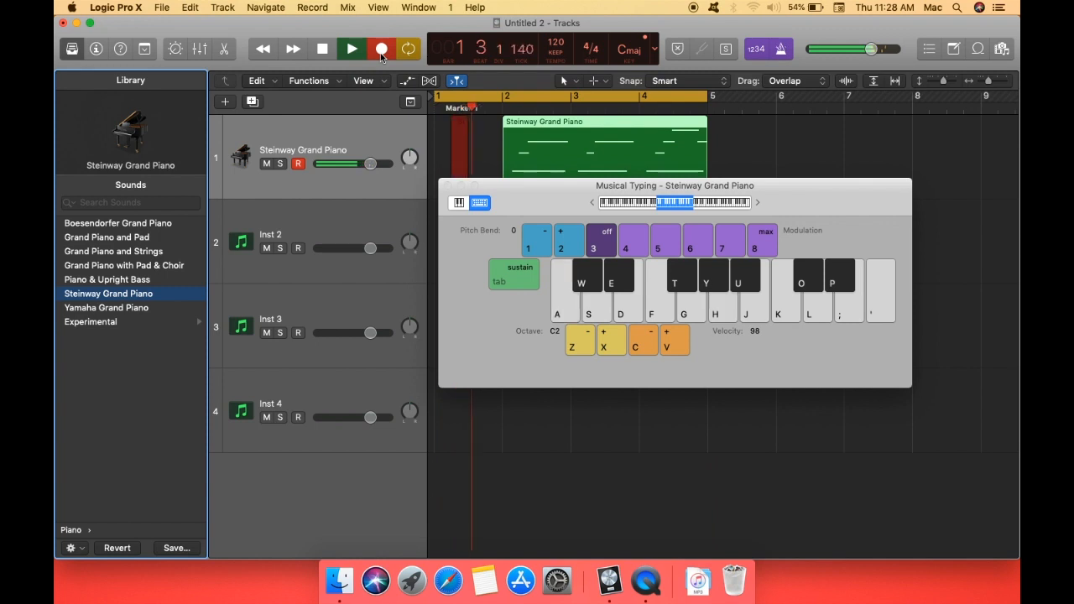
key("space")
left_click(448, 185)
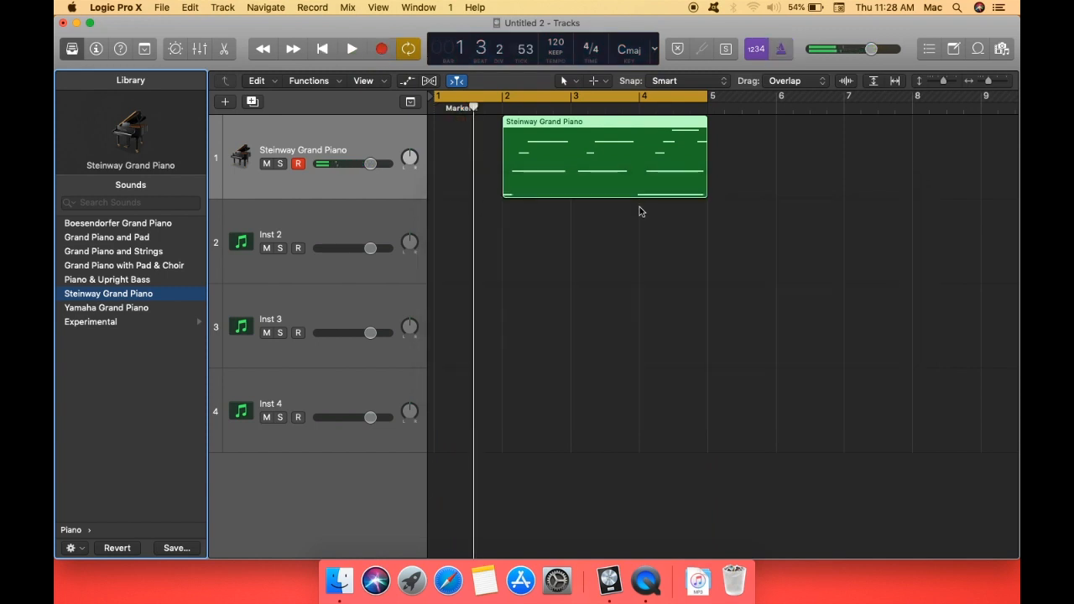
Quantize all notes of the recorded piano region to 1/16 notes in the Piano Roll, and close the editor
double_click(632, 154)
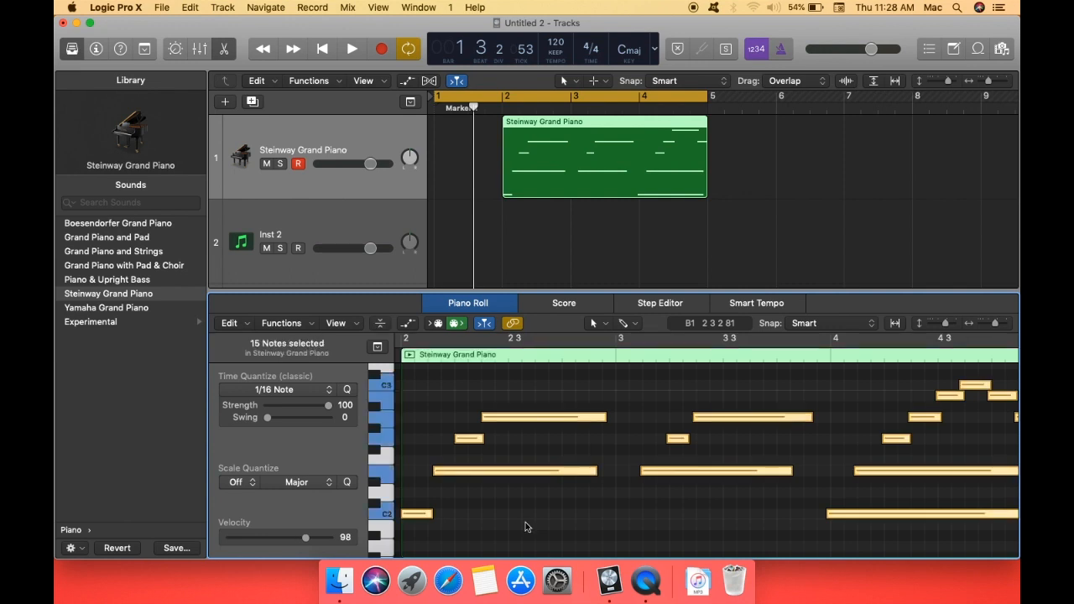
key("q")
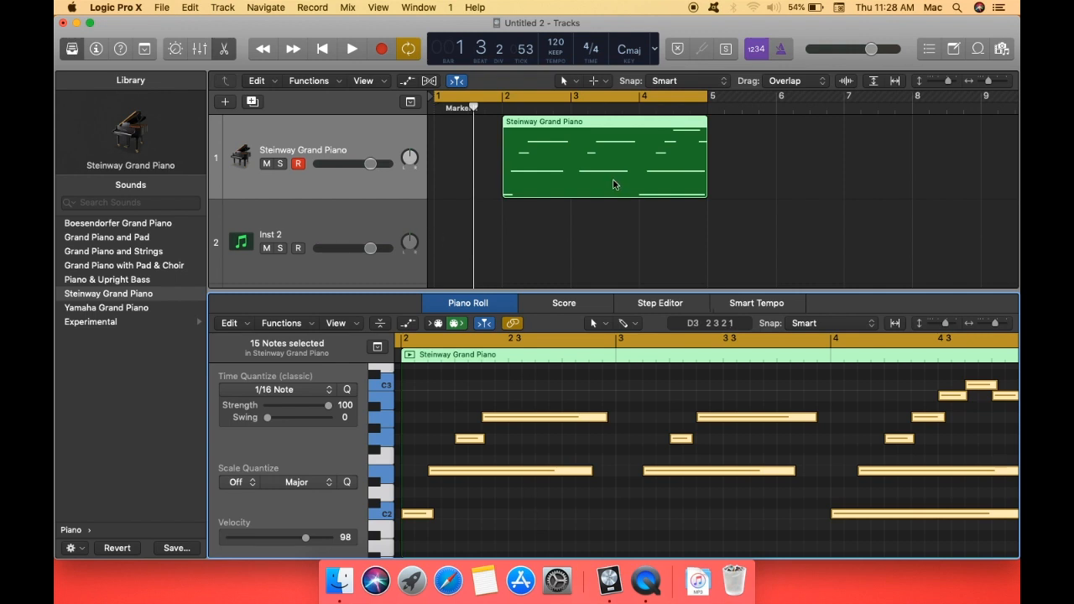
scroll(671, 417, "left", 3)
scroll(671, 417, "down", 10)
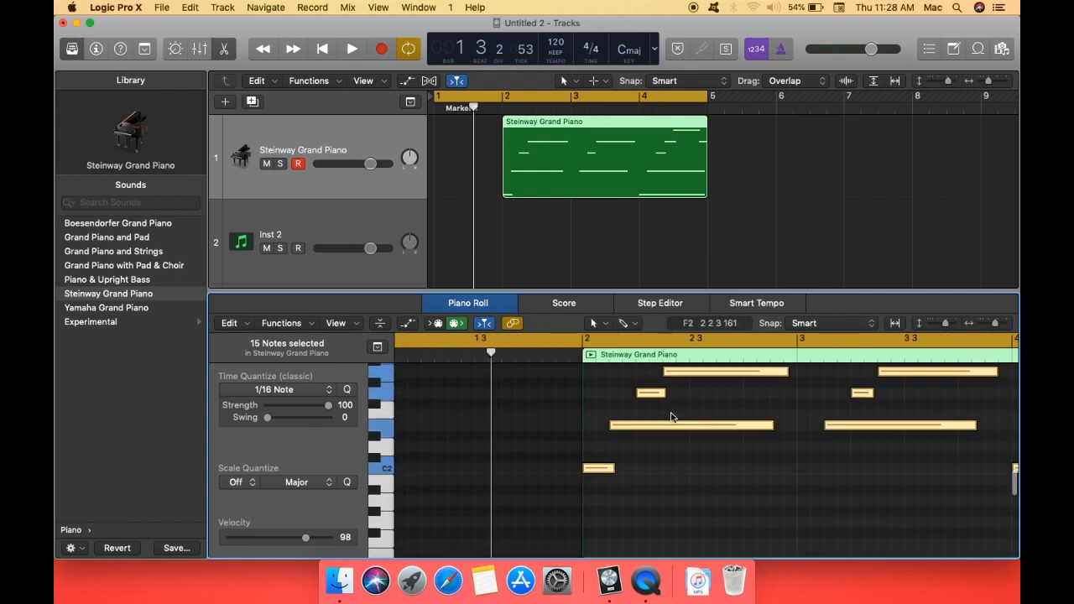
key("e")
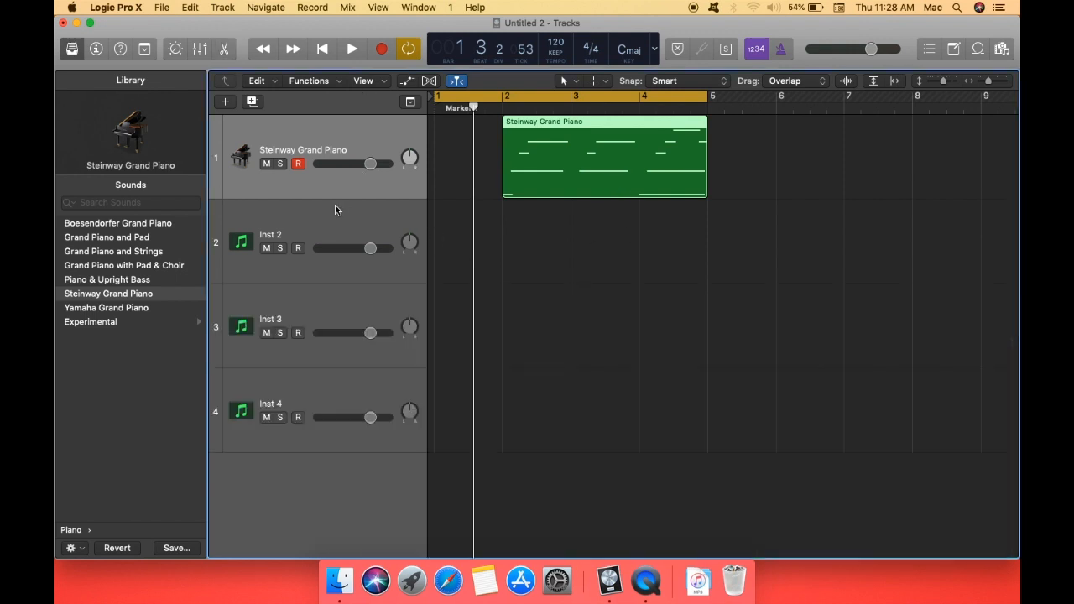
Browse the Library's Bass, Drum Kit, Guitar and Orchestral sound categories without loading a patch
left_click(76, 530)
left_click(106, 225)
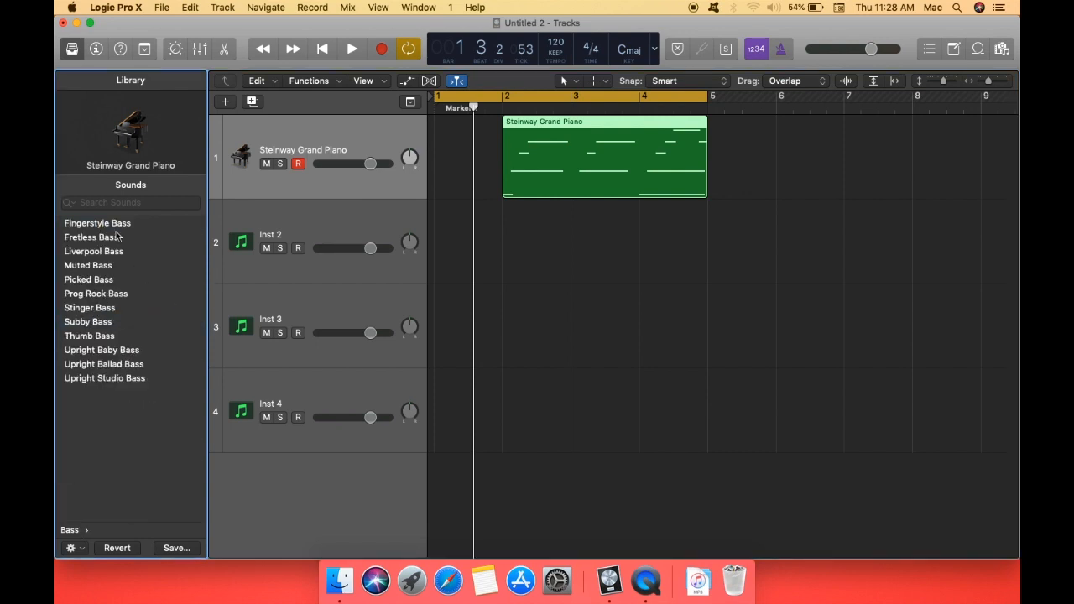
left_click(73, 530)
left_click(104, 238)
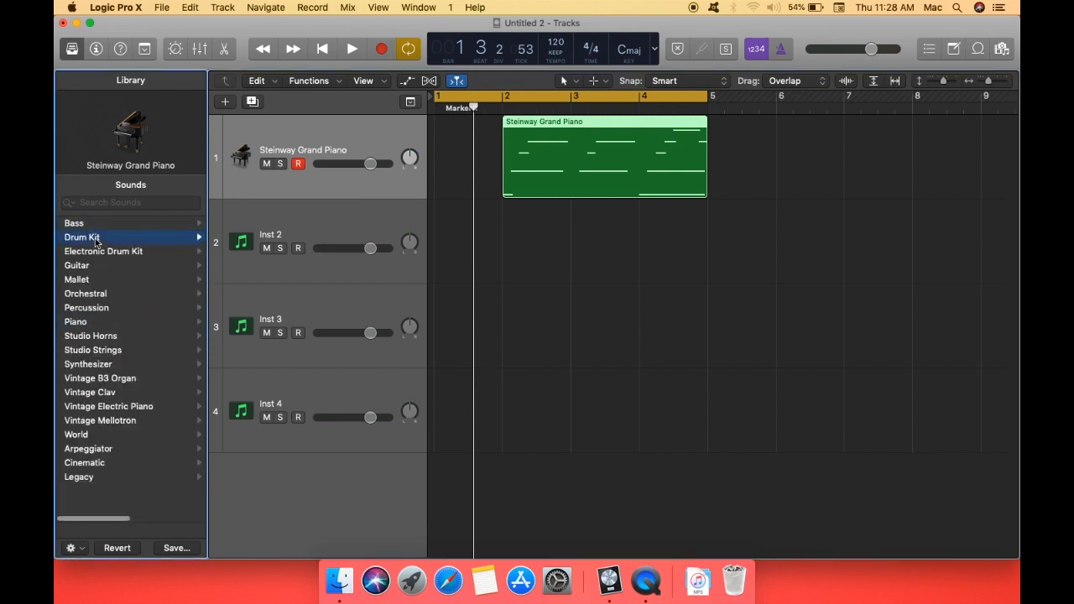
scroll(147, 244, "left", 5)
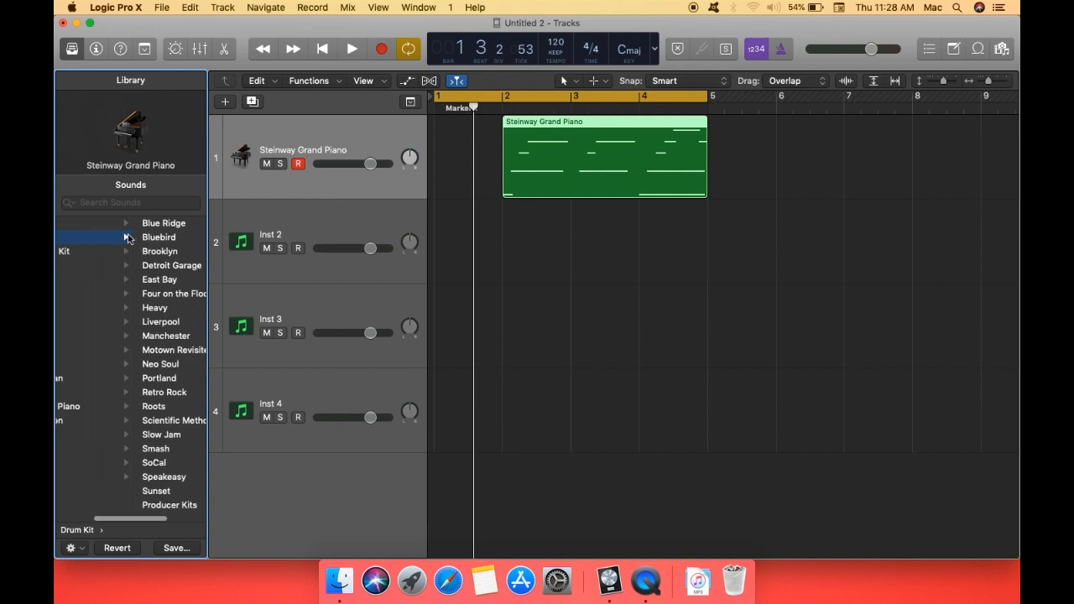
left_click(94, 267)
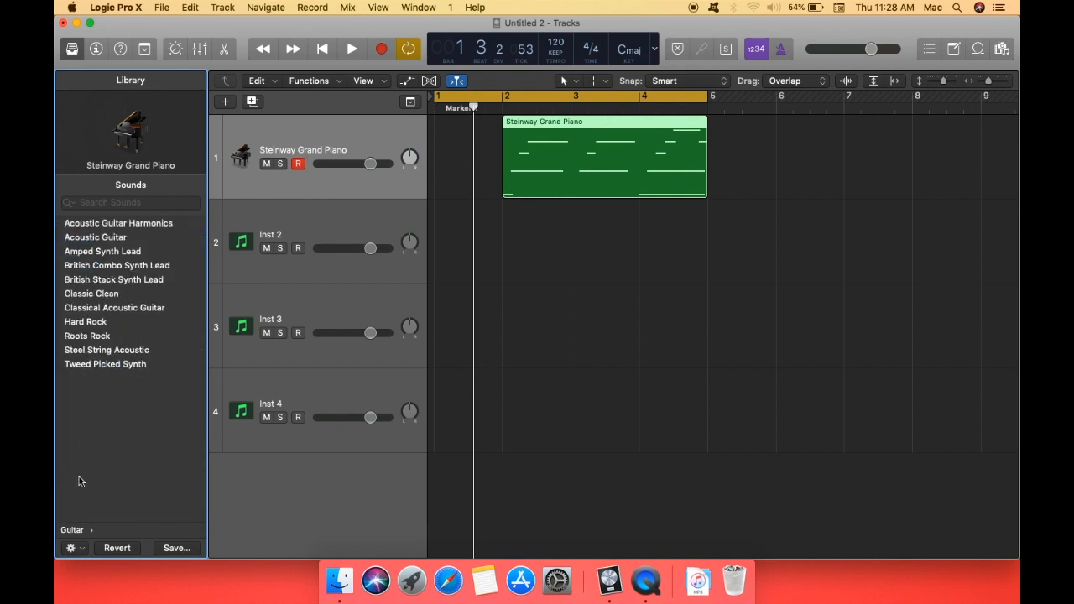
left_click(72, 532)
left_click(108, 294)
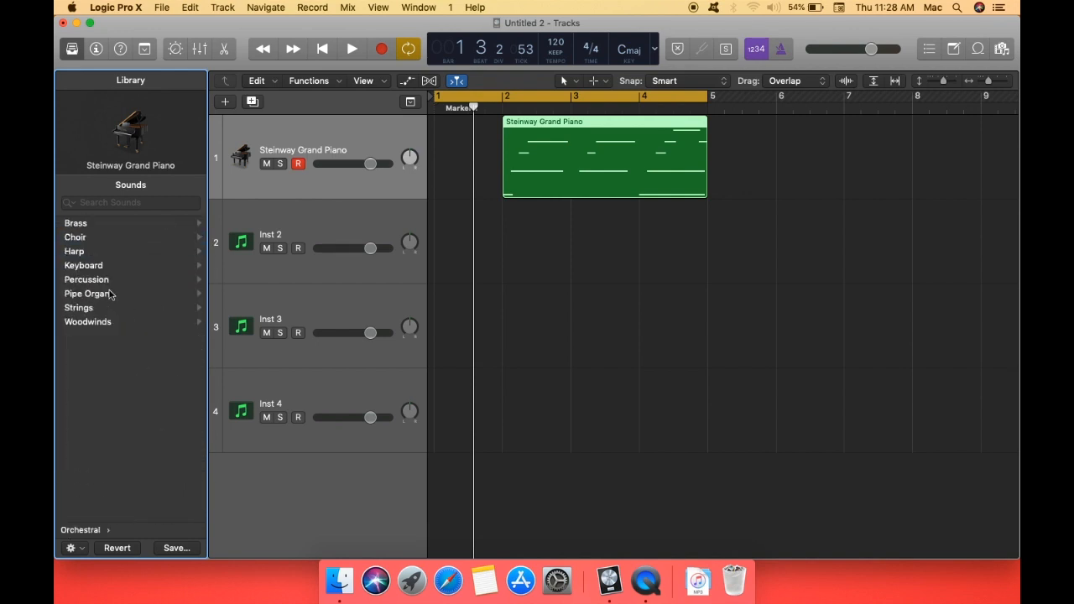
left_click(80, 530)
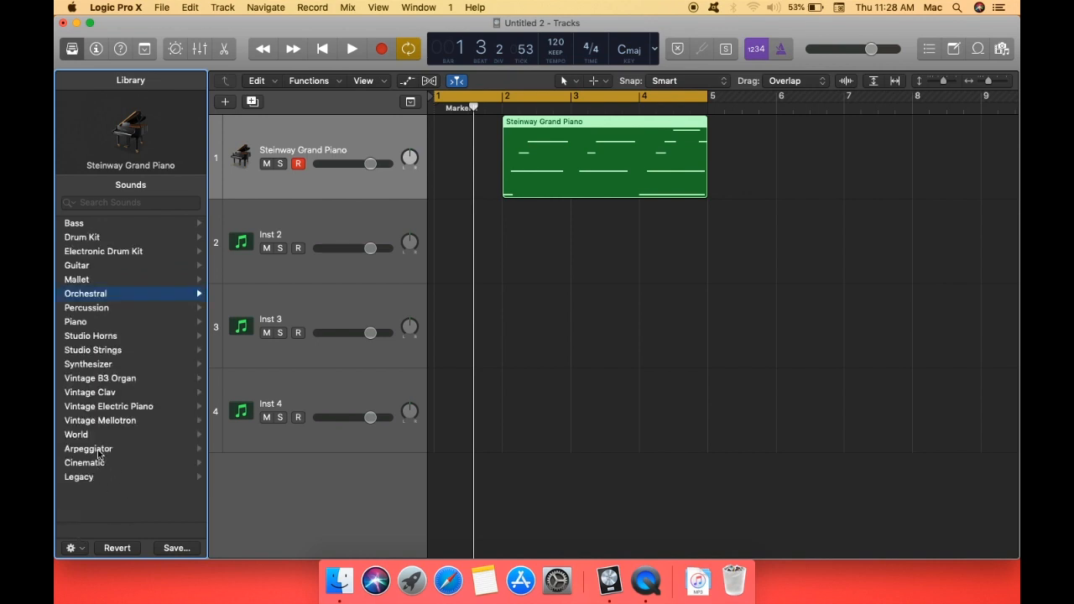
Look through the Legacy sounds down to Logic's 09 Guitars folder, and return to the main category list
left_click(81, 478)
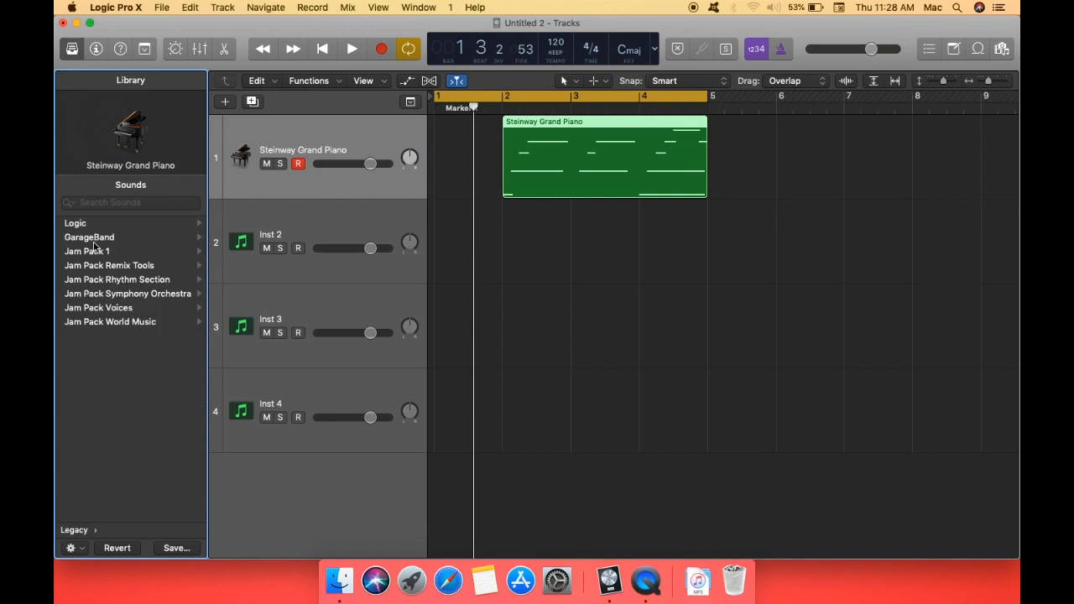
left_click(87, 225)
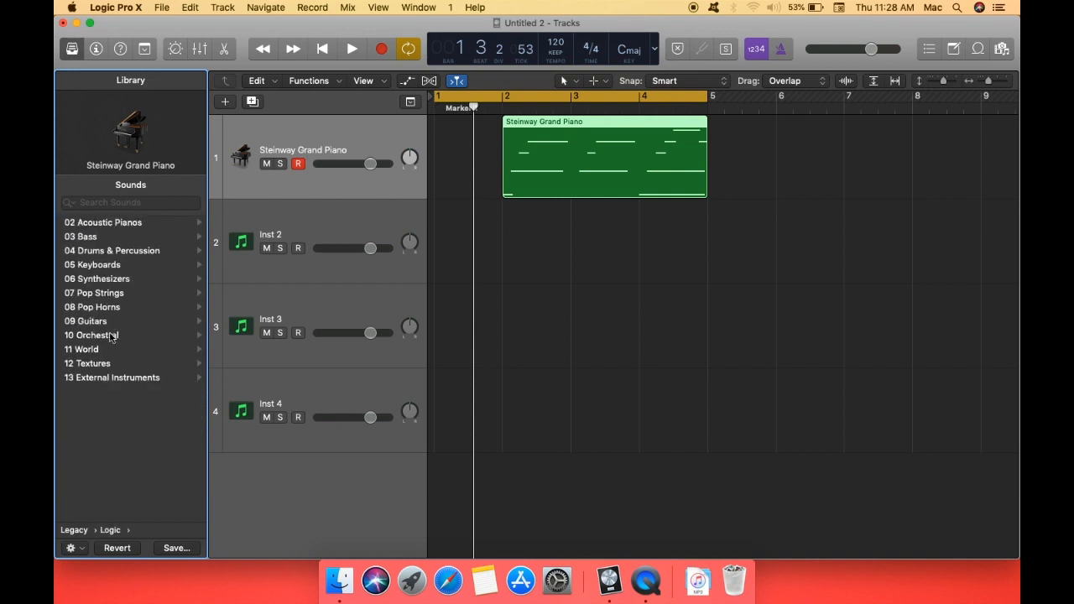
left_click(109, 335)
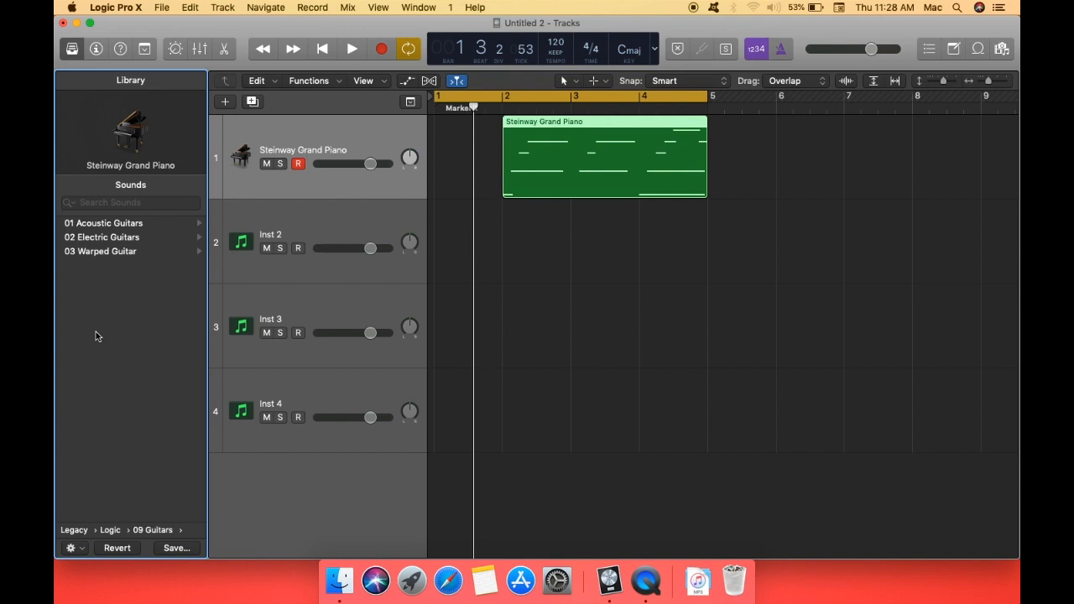
left_click(74, 530)
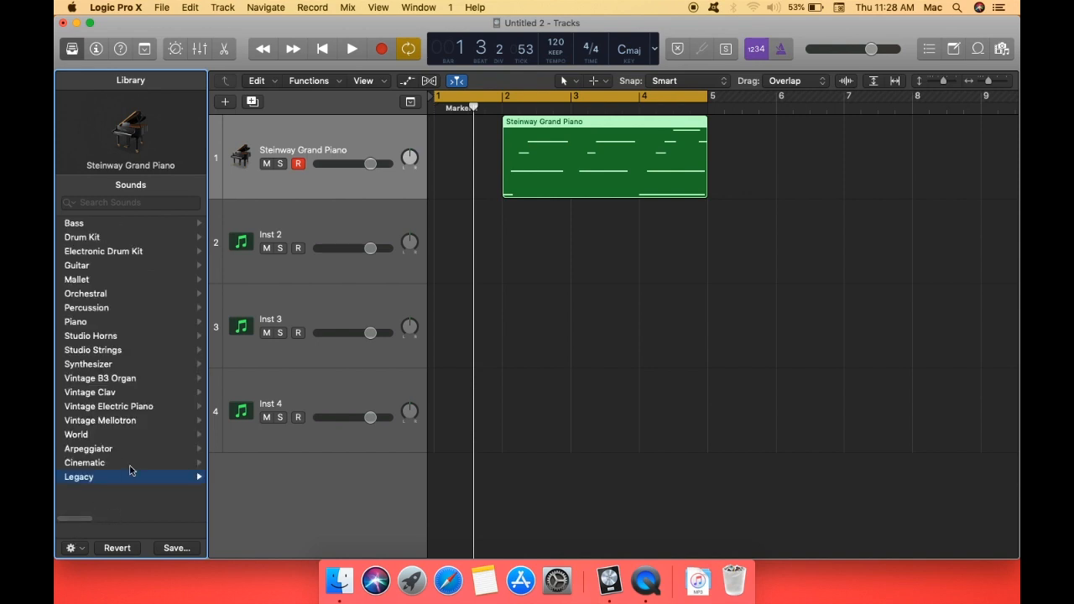